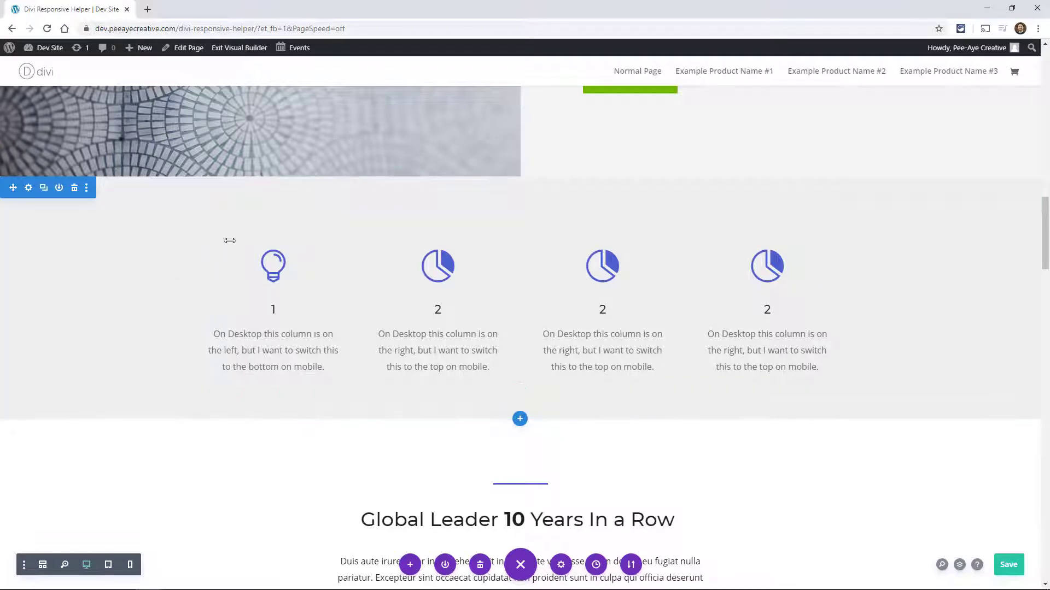
Step: Clear the four-column row's 80px Padding Top under Design > Spacing and close Row Settings
{"action": "left_click", "coordinate": [581, 213]}
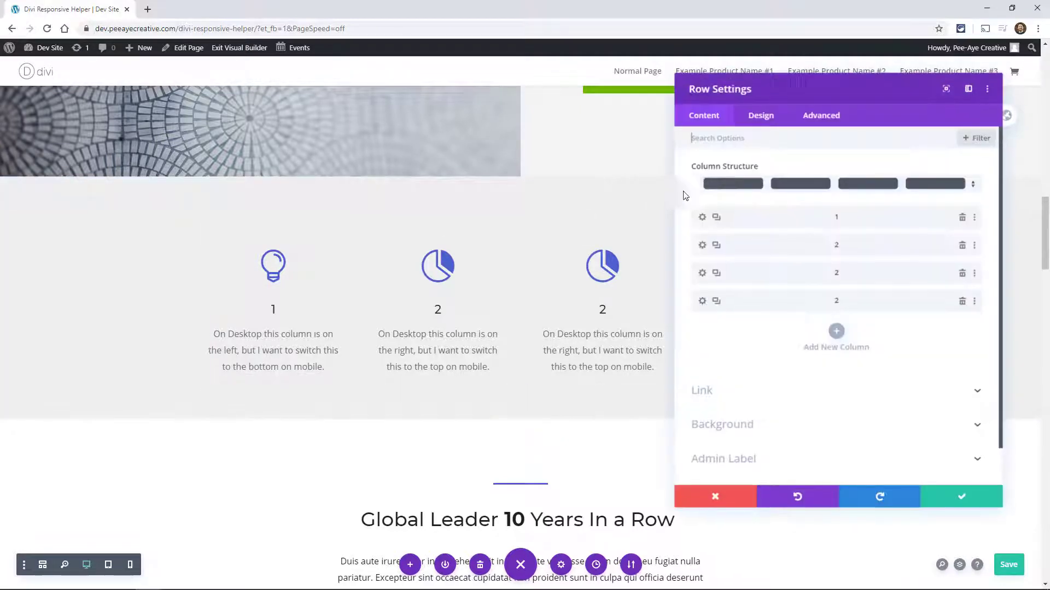
{"action": "left_click", "coordinate": [754, 119]}
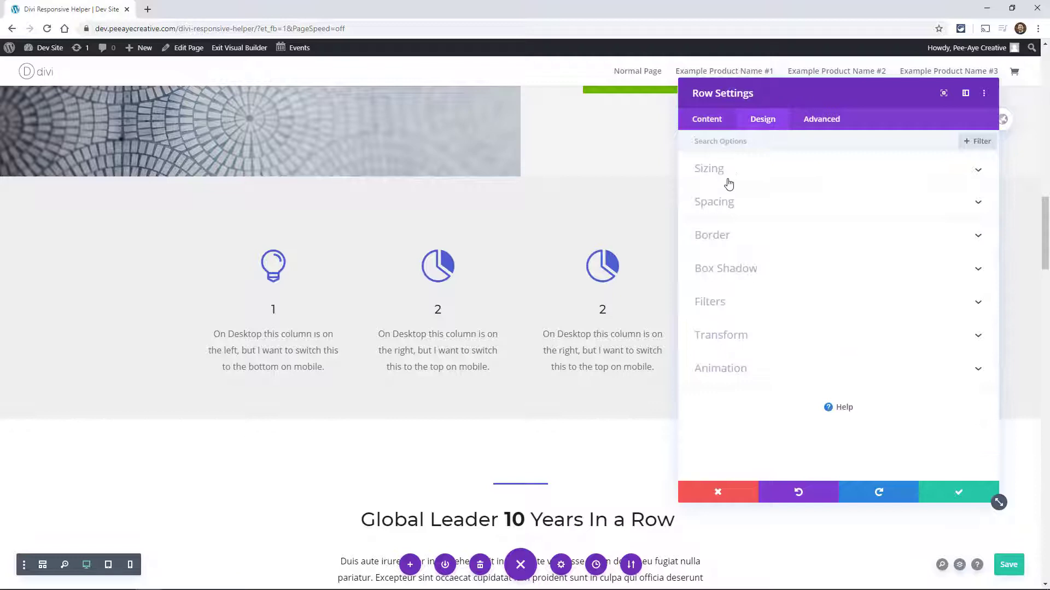
{"action": "left_click", "coordinate": [725, 206]}
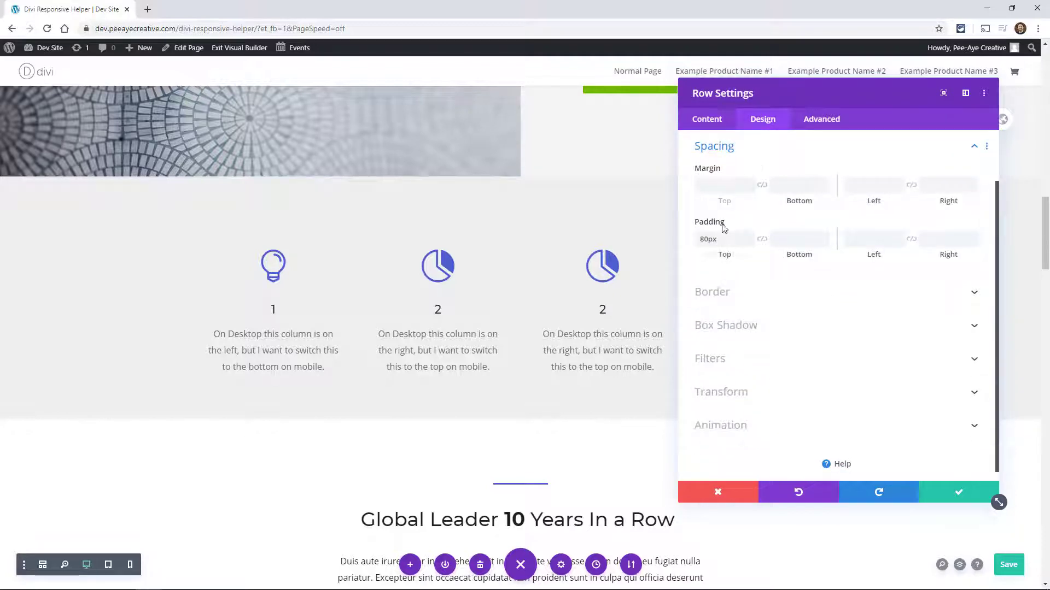
{"action": "left_click", "coordinate": [733, 146]}
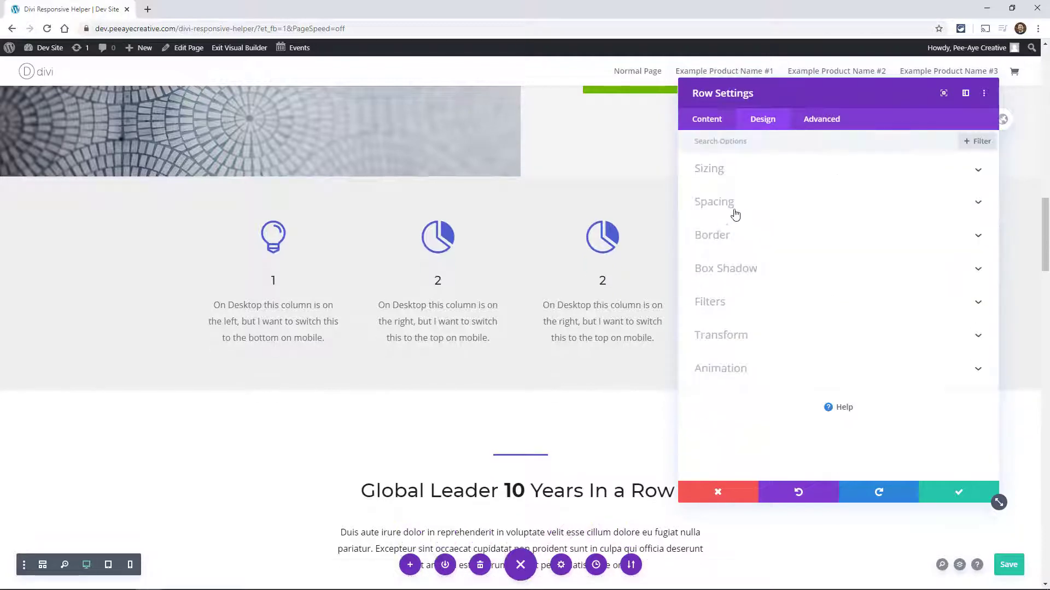
{"action": "left_click", "coordinate": [734, 214]}
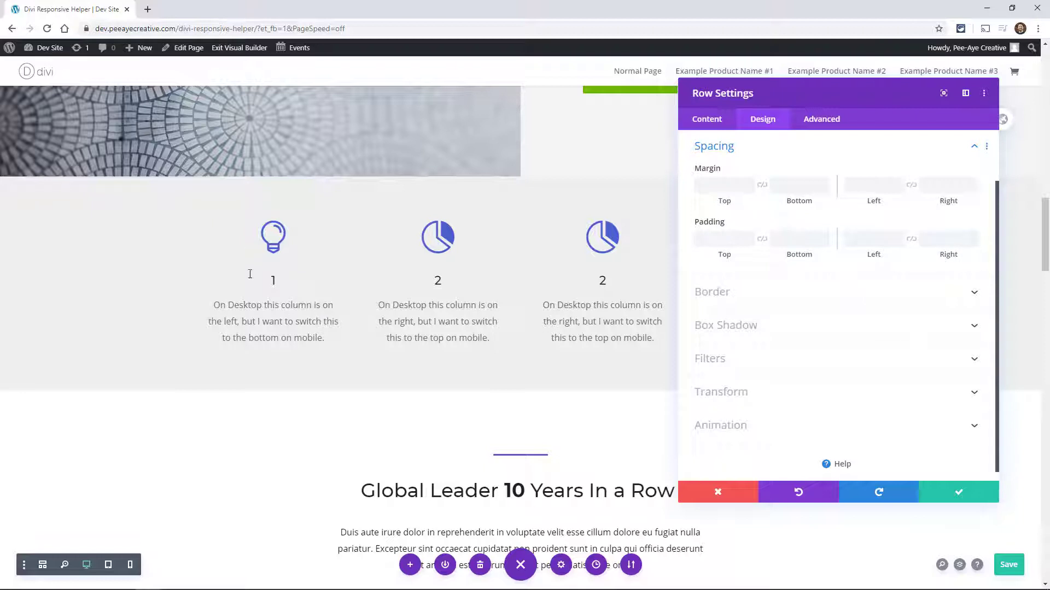
{"action": "left_click", "coordinate": [946, 495]}
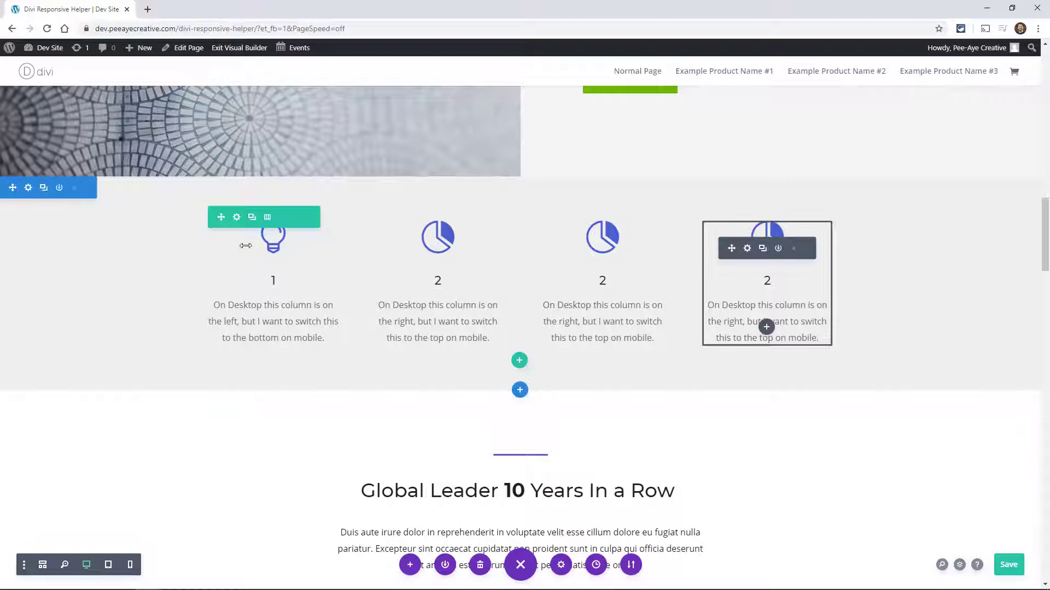
Step: Save the page, then set the first blurb's background color to white
{"action": "mouse_move", "coordinate": [253, 248]}
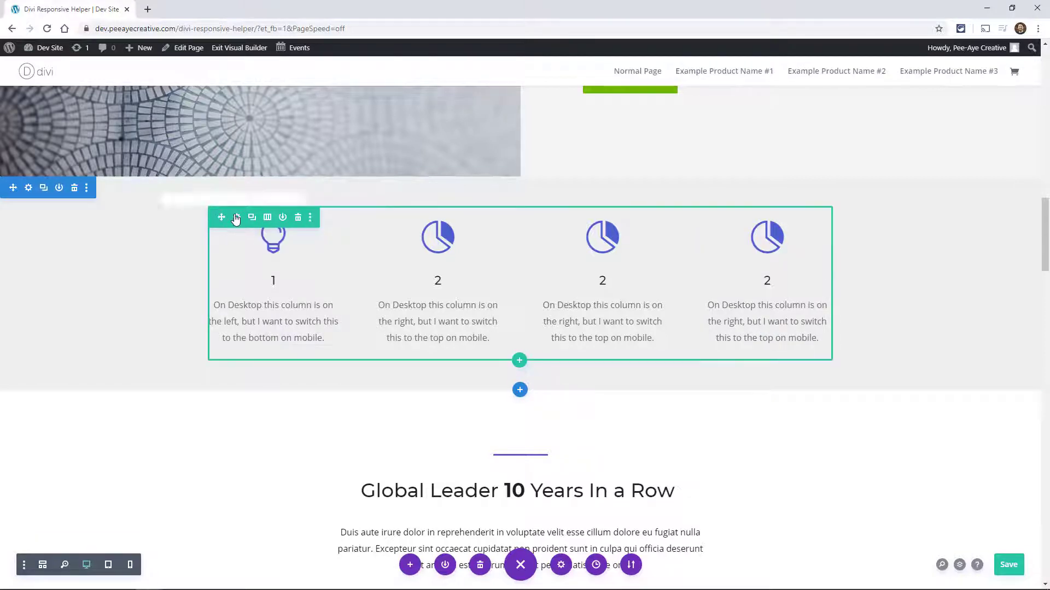
{"action": "key", "text": "ctrl+s"}
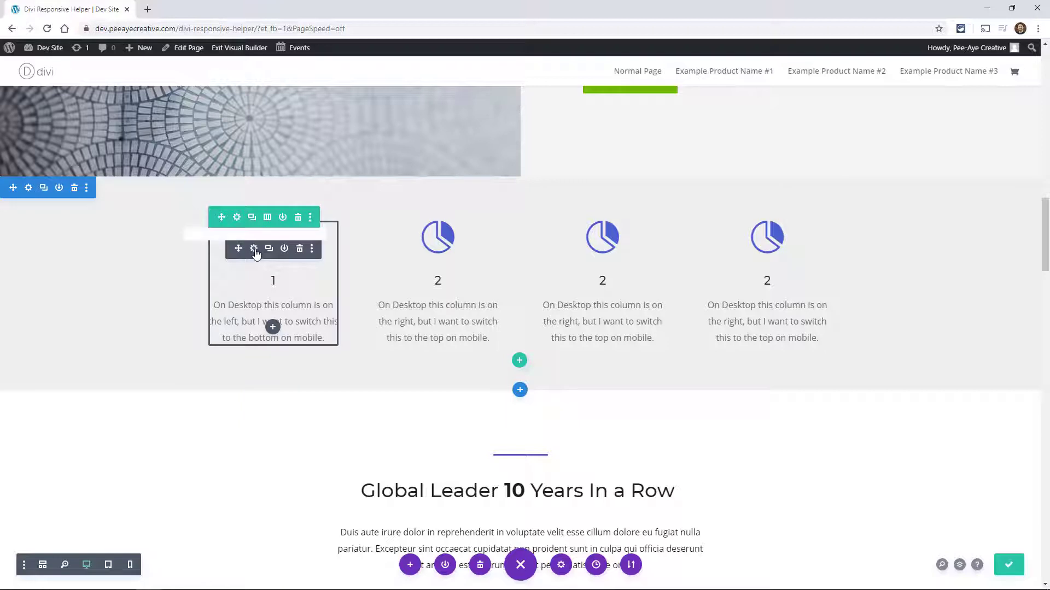
{"action": "left_click", "coordinate": [255, 249]}
{"action": "left_click", "coordinate": [742, 451]}
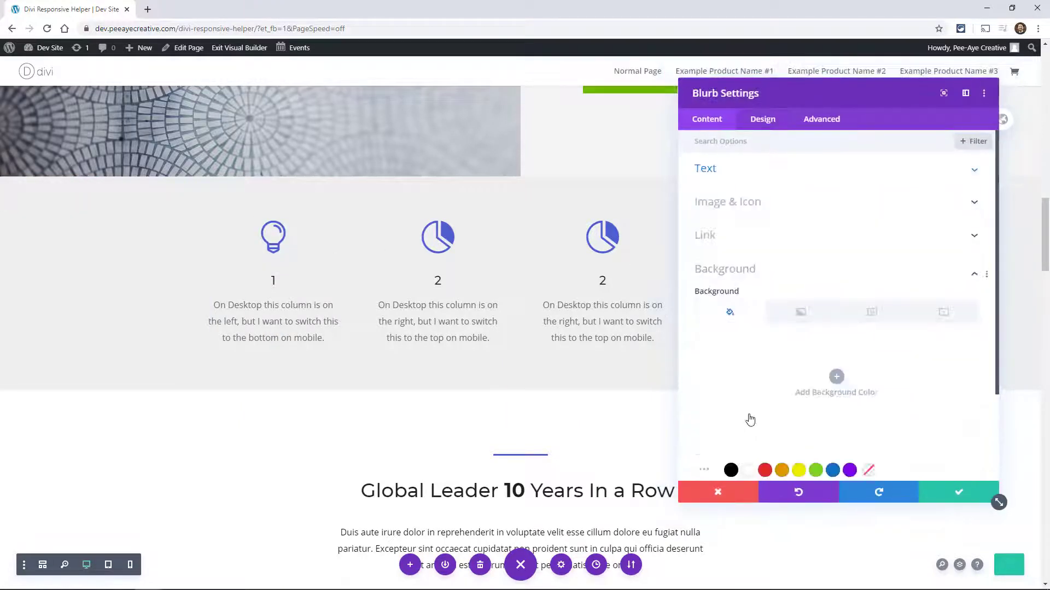
{"action": "scroll", "coordinate": [750, 363], "scroll_direction": "down", "scroll_amount": 2}
{"action": "left_click", "coordinate": [749, 359]}
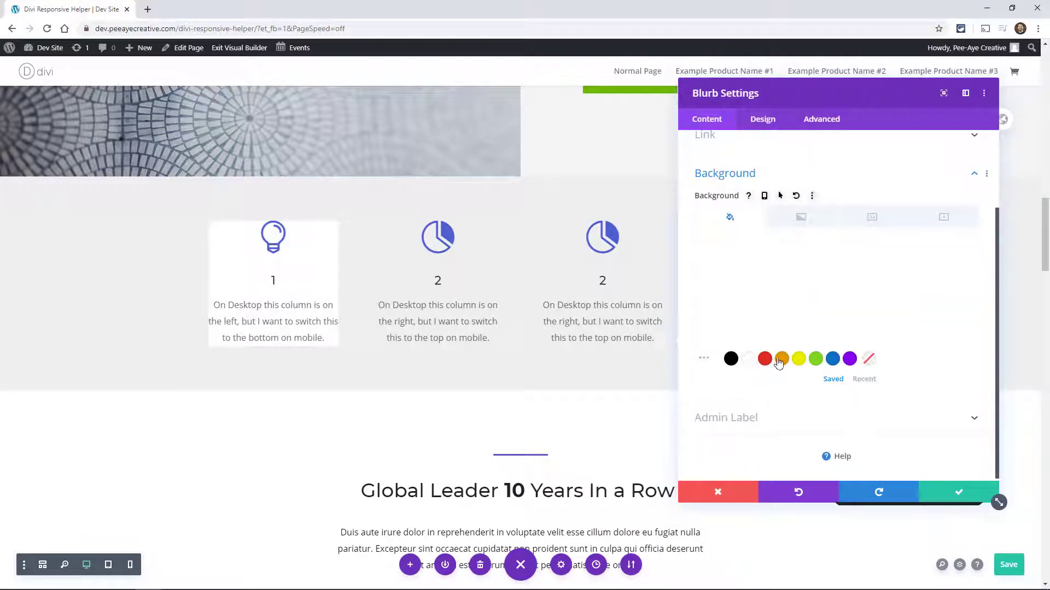
{"action": "scroll", "coordinate": [776, 355], "scroll_direction": "up", "scroll_amount": 2}
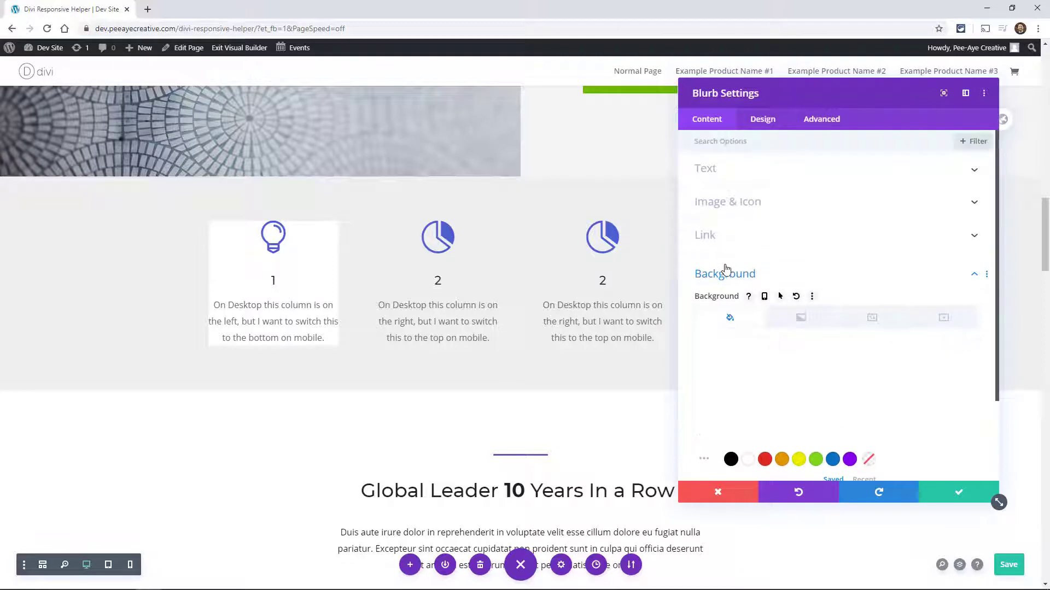
{"action": "left_click", "coordinate": [726, 272]}
Step: Give the first blurb 10px rounded corners in its Design border settings
{"action": "left_click", "coordinate": [762, 120]}
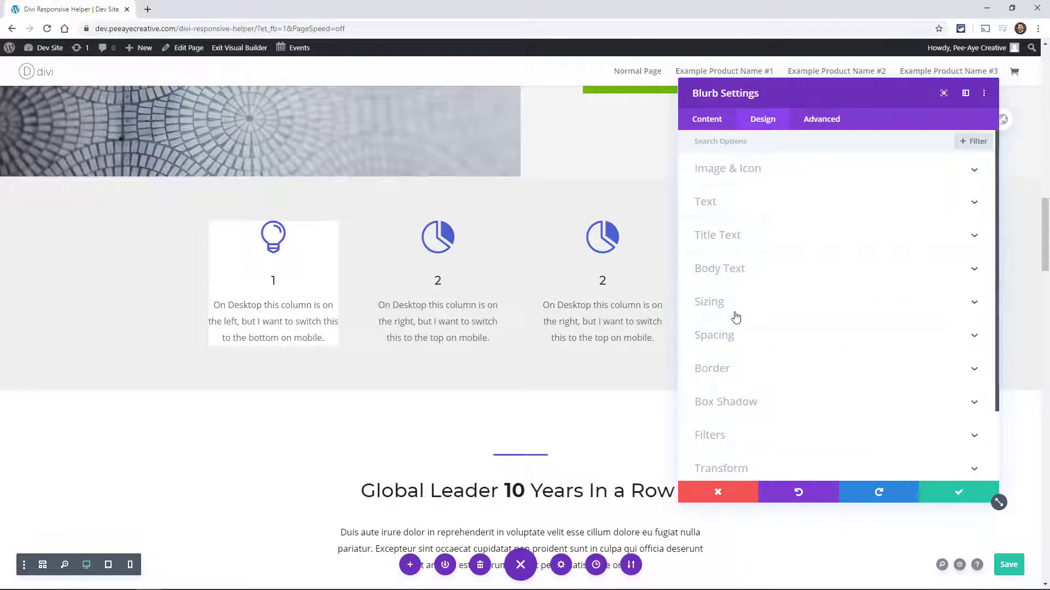
{"action": "left_click", "coordinate": [711, 368]}
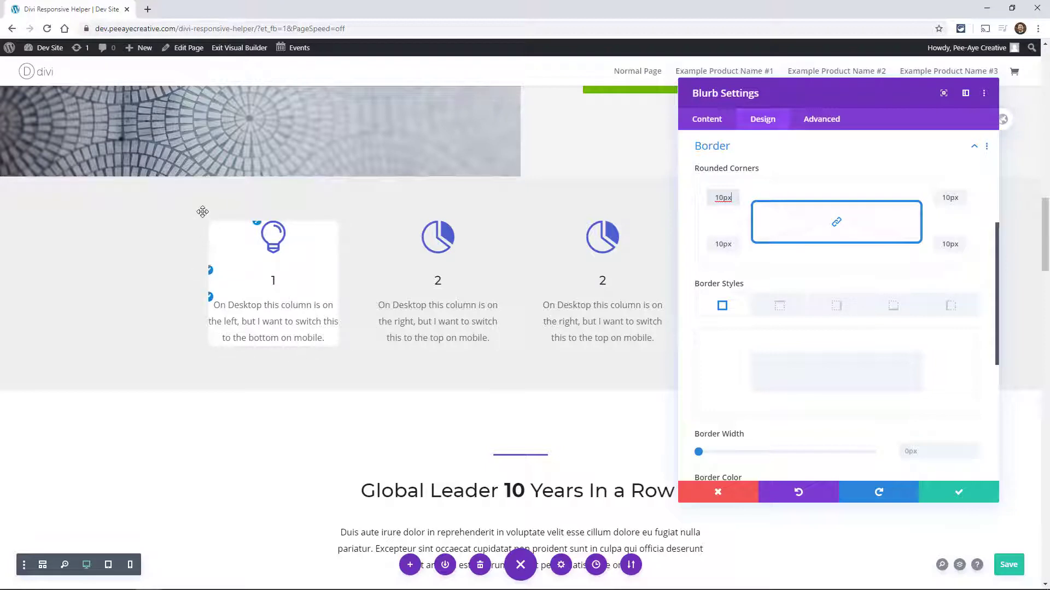
{"action": "scroll", "coordinate": [790, 296], "scroll_direction": "up", "scroll_amount": 4}
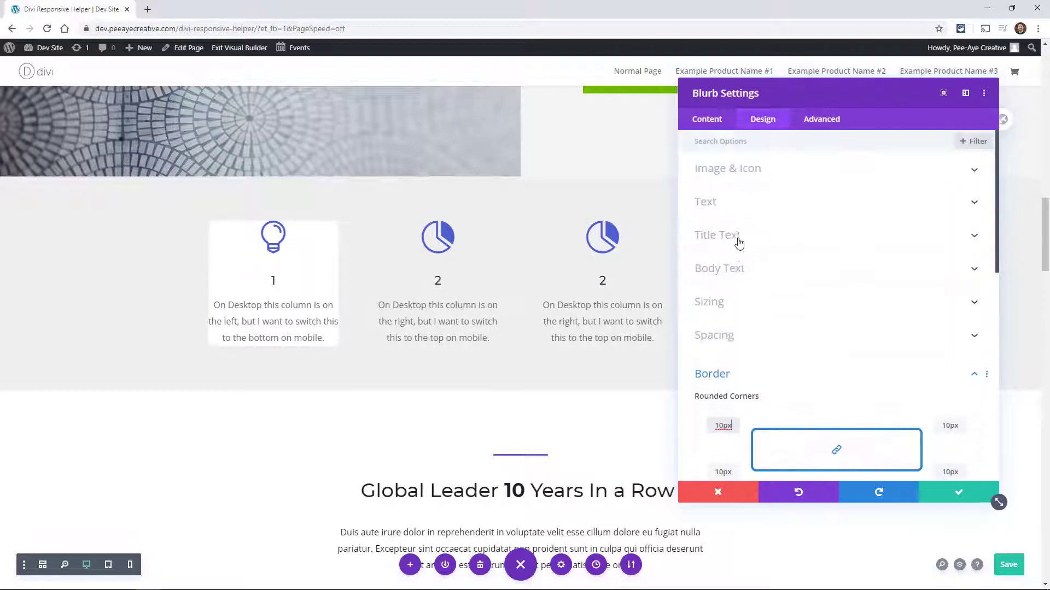
Step: Link the first blurb's padding pairs and raise top/bottom and left/right padding to 36px
{"action": "left_click", "coordinate": [732, 341]}
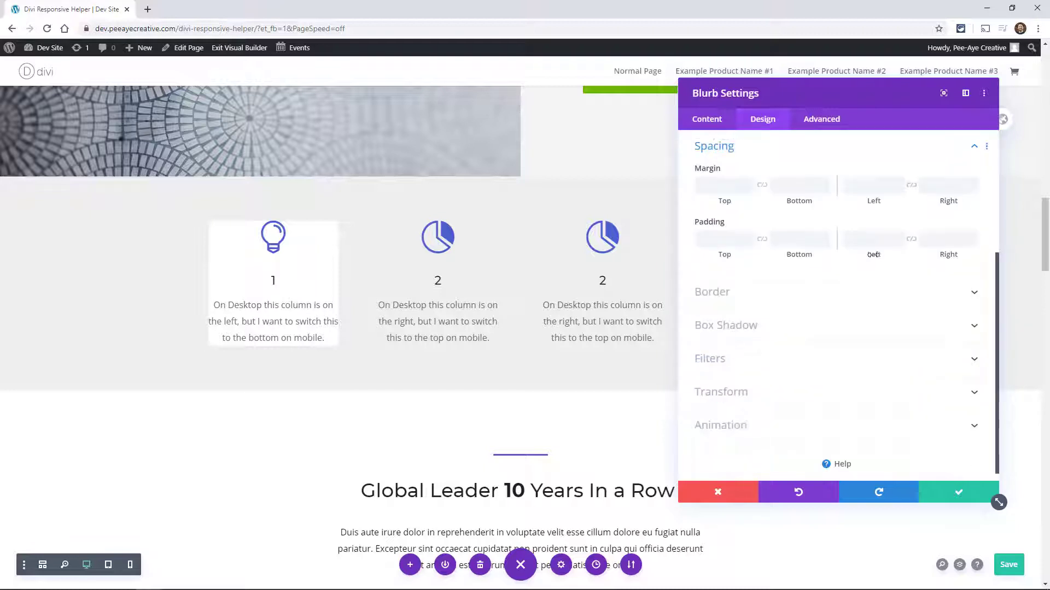
{"action": "mouse_move", "coordinate": [872, 252]}
{"action": "left_click", "coordinate": [910, 240]}
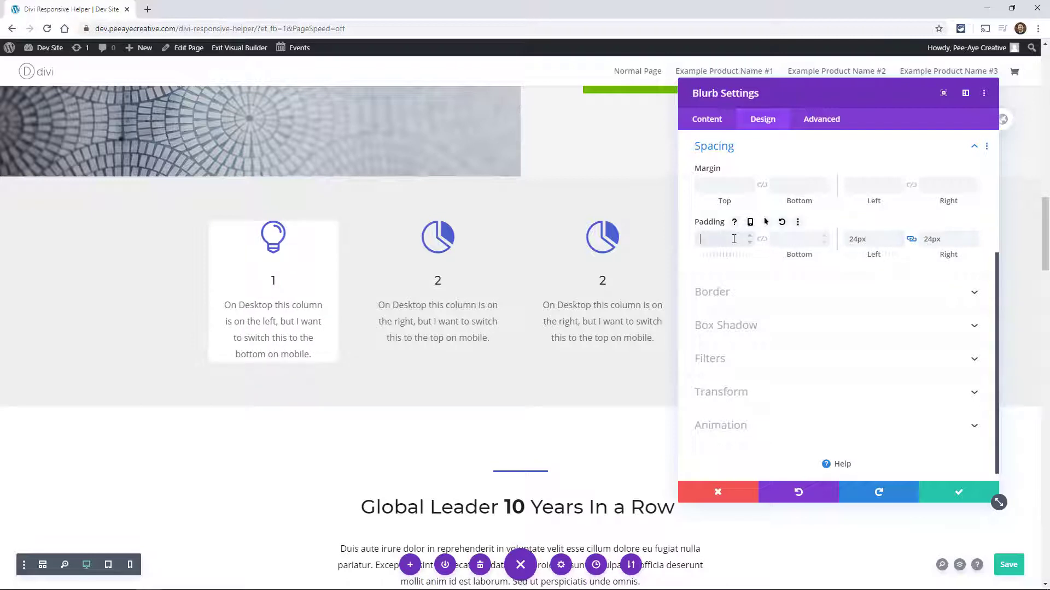
{"action": "left_click", "coordinate": [751, 249]}
{"action": "type", "text": "24"}
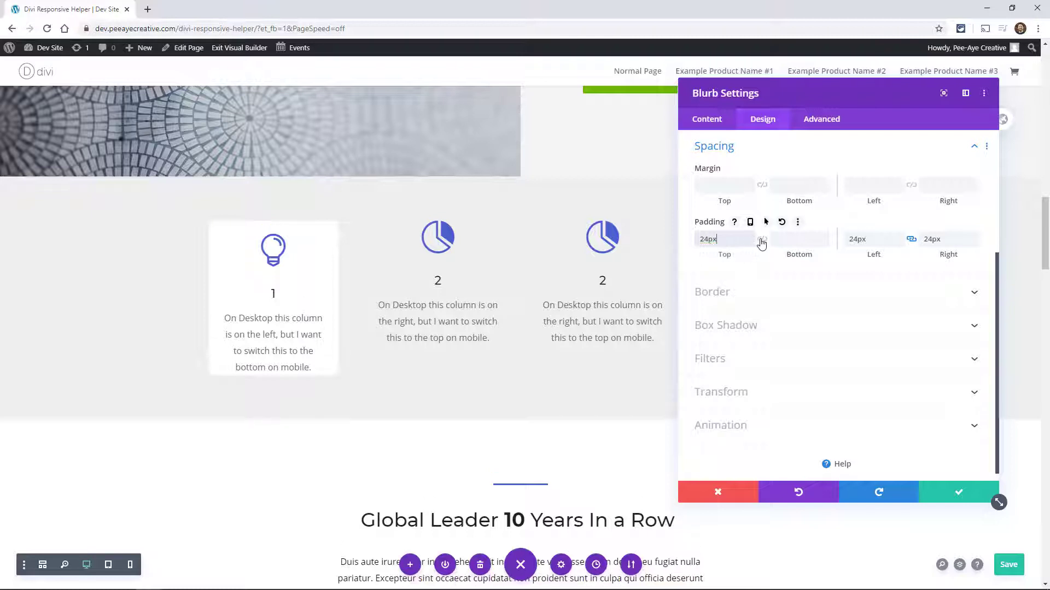
{"action": "left_click", "coordinate": [762, 239]}
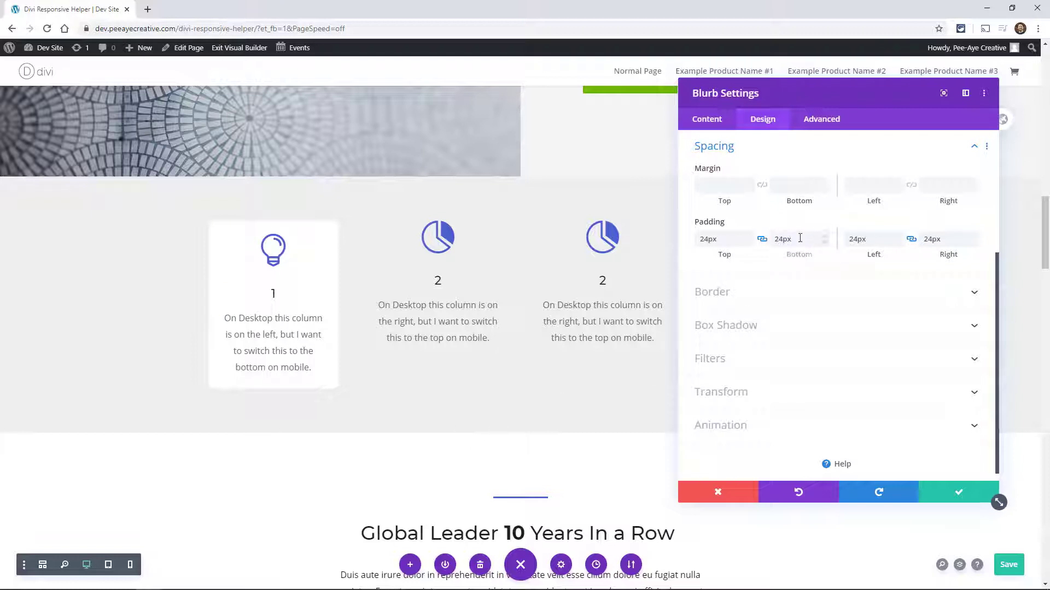
{"action": "left_click_drag", "start_coordinate": [823, 240], "coordinate": [826, 240]}
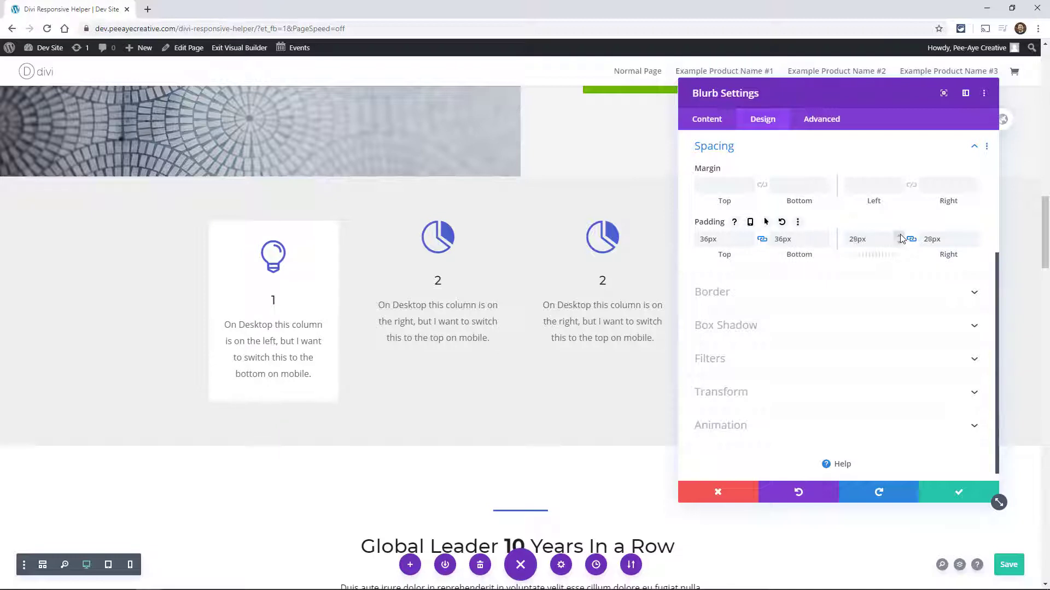
{"action": "left_click_drag", "start_coordinate": [901, 239], "coordinate": [900, 239]}
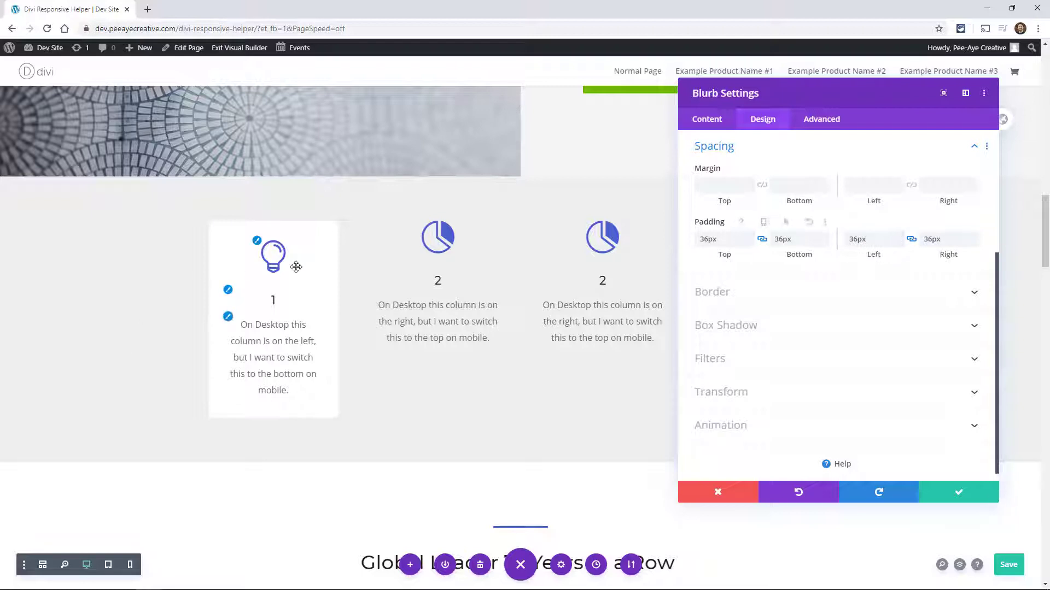
Step: Delete the row's fourth column, check the three columns stack in Phone view, and save
{"action": "left_click", "coordinate": [944, 492]}
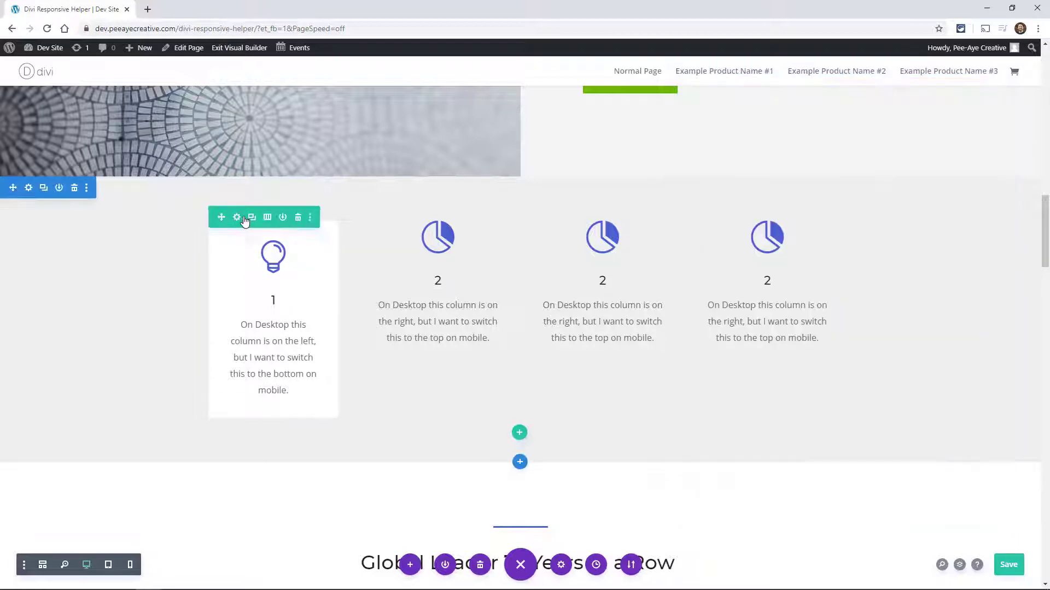
{"action": "left_click", "coordinate": [236, 217]}
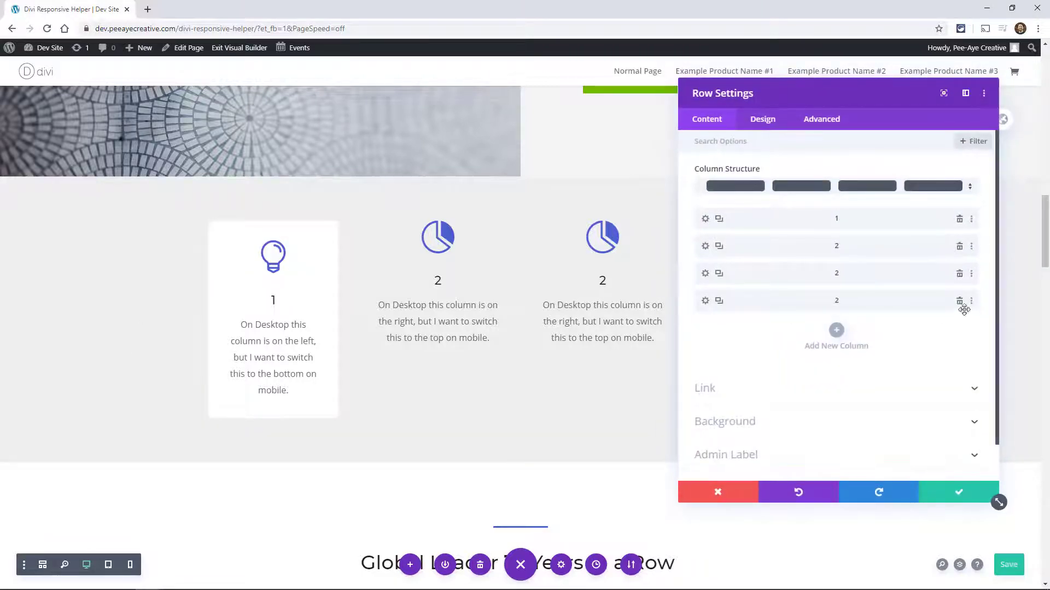
{"action": "left_click", "coordinate": [958, 300]}
{"action": "left_click", "coordinate": [943, 494]}
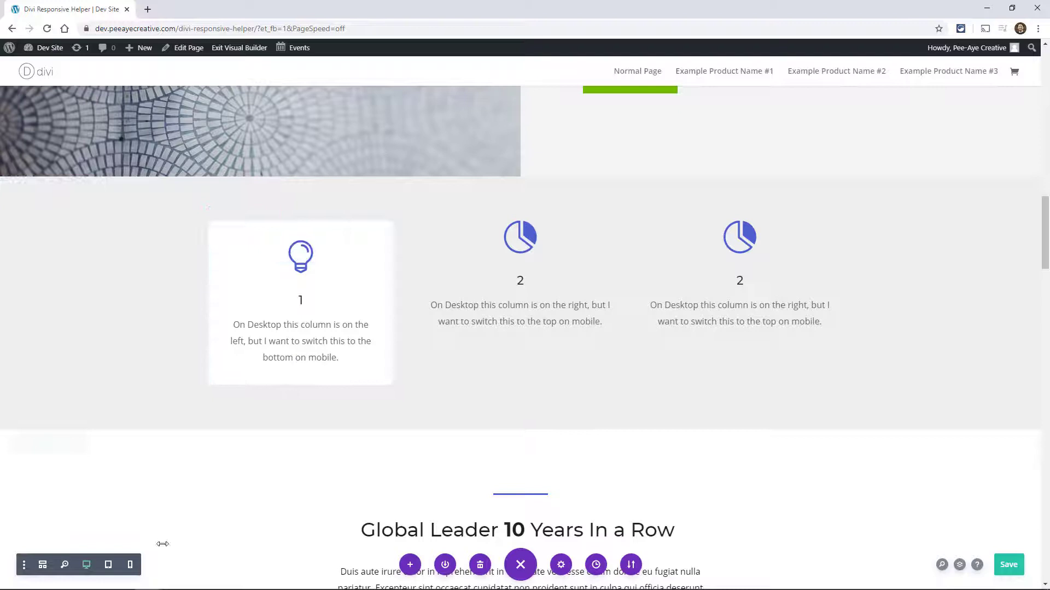
{"action": "left_click", "coordinate": [130, 566]}
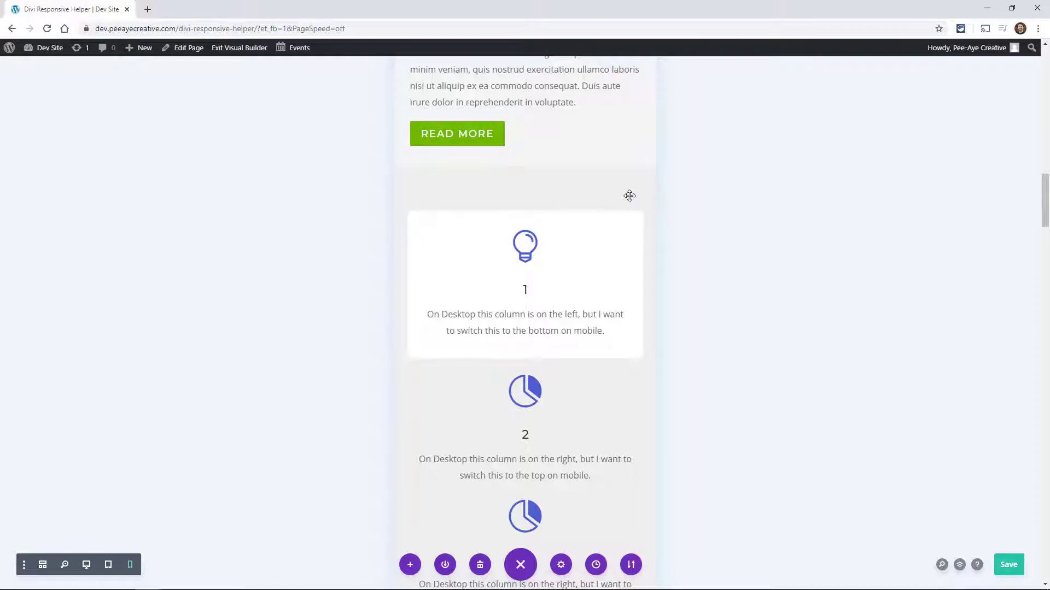
{"action": "key", "text": "ctrl+s"}
Step: In Divi Responsive Helper, enable Auto Open Responsive Settings, Preview Size Presets and Custom Value, then save
{"action": "mouse_move", "coordinate": [41, 48]}
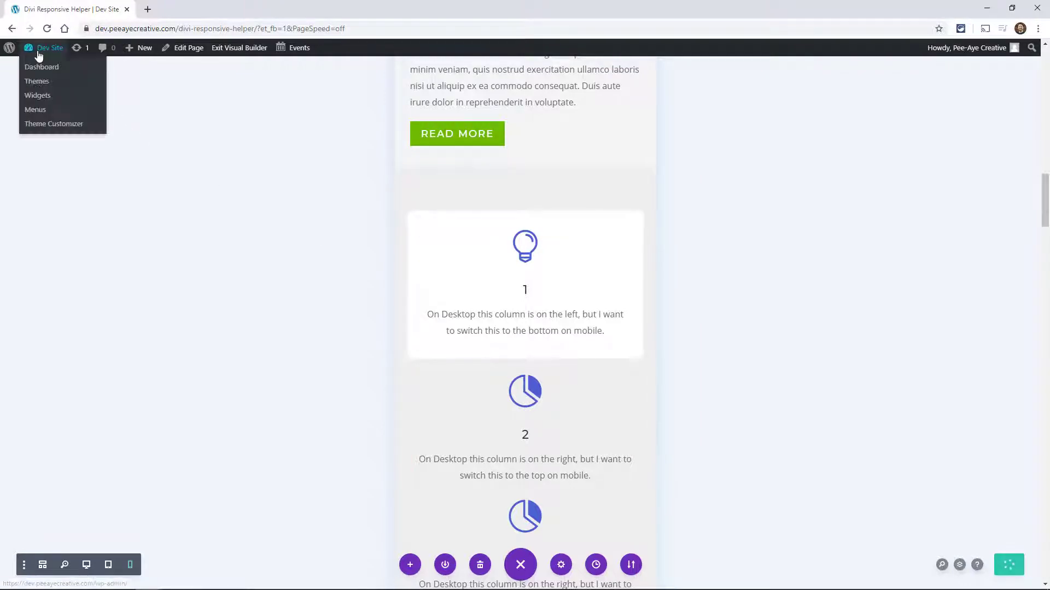
{"action": "right_click", "coordinate": [35, 66]}
{"action": "left_click", "coordinate": [56, 74]}
{"action": "left_click", "coordinate": [164, 9]}
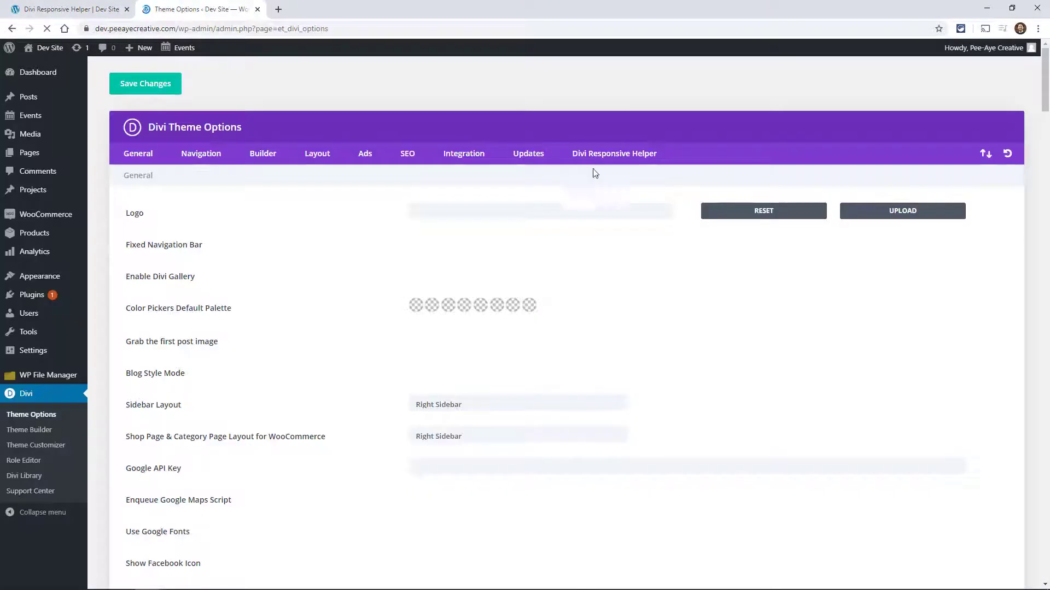
{"action": "left_click", "coordinate": [629, 163]}
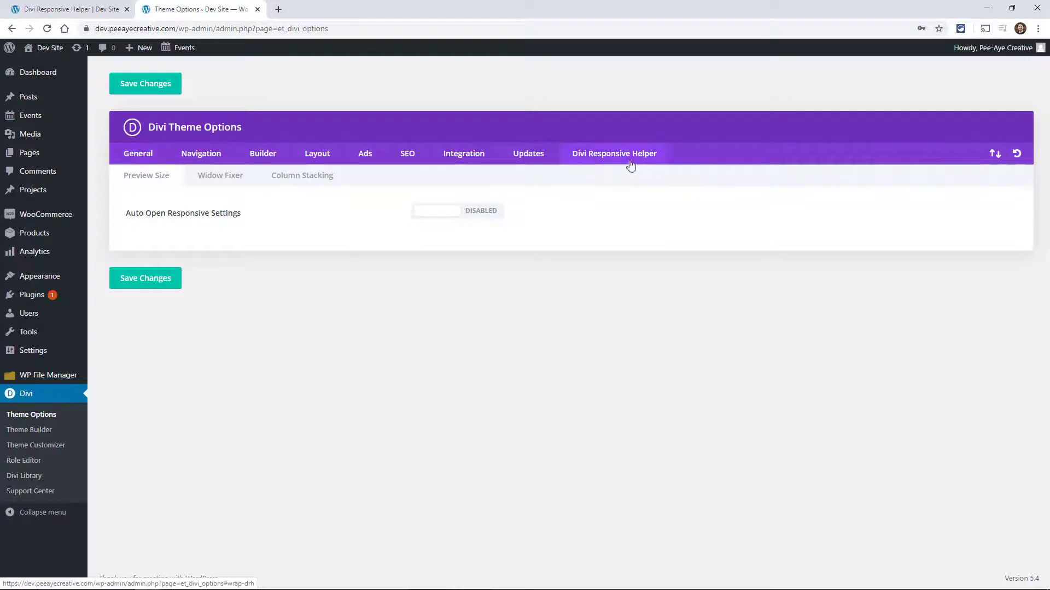
{"action": "left_click", "coordinate": [453, 211]}
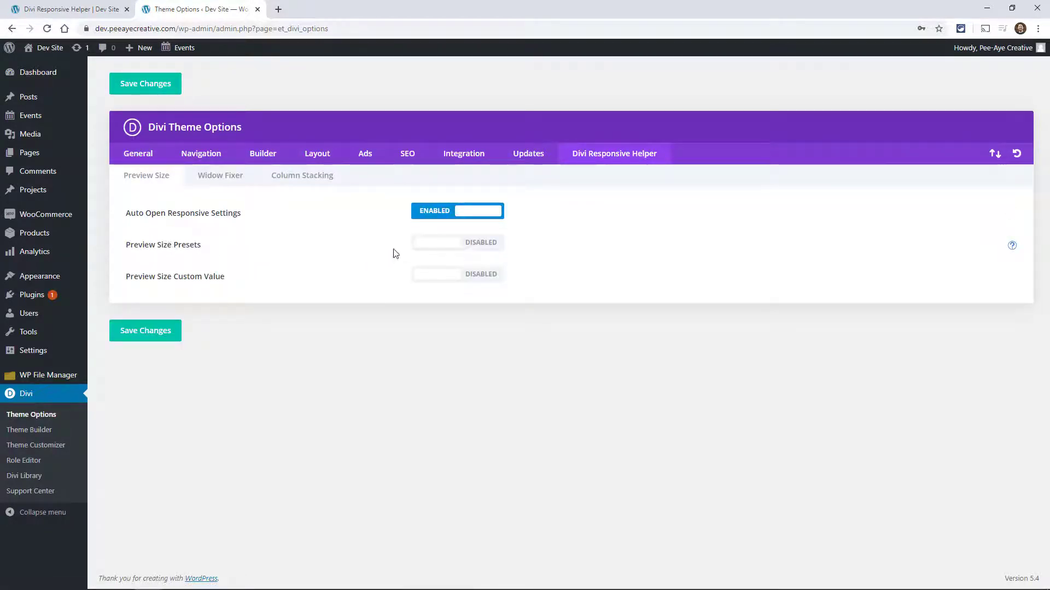
{"action": "left_click", "coordinate": [445, 243]}
{"action": "left_click", "coordinate": [447, 275]}
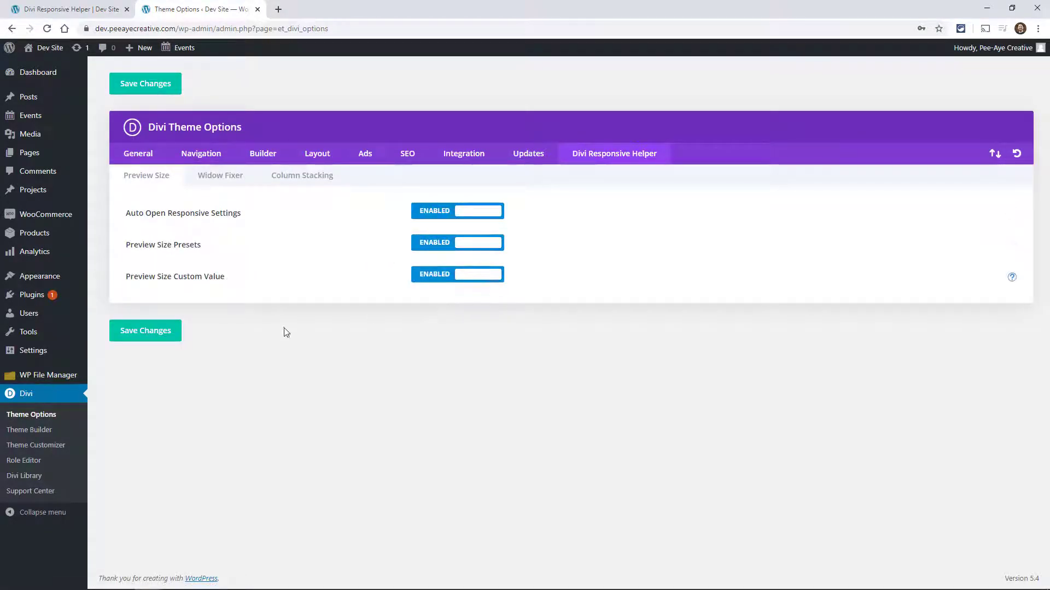
{"action": "left_click", "coordinate": [141, 331]}
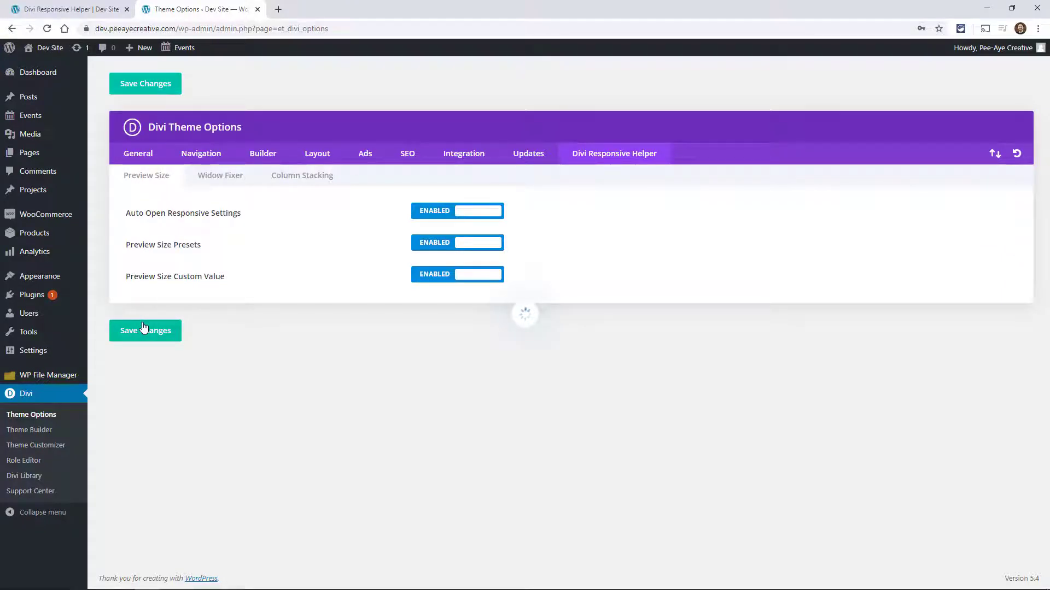
Step: Preview the blurb's phone padding at 320, a stepped-up custom width, then 375 pixels
{"action": "left_click", "coordinate": [60, 12]}
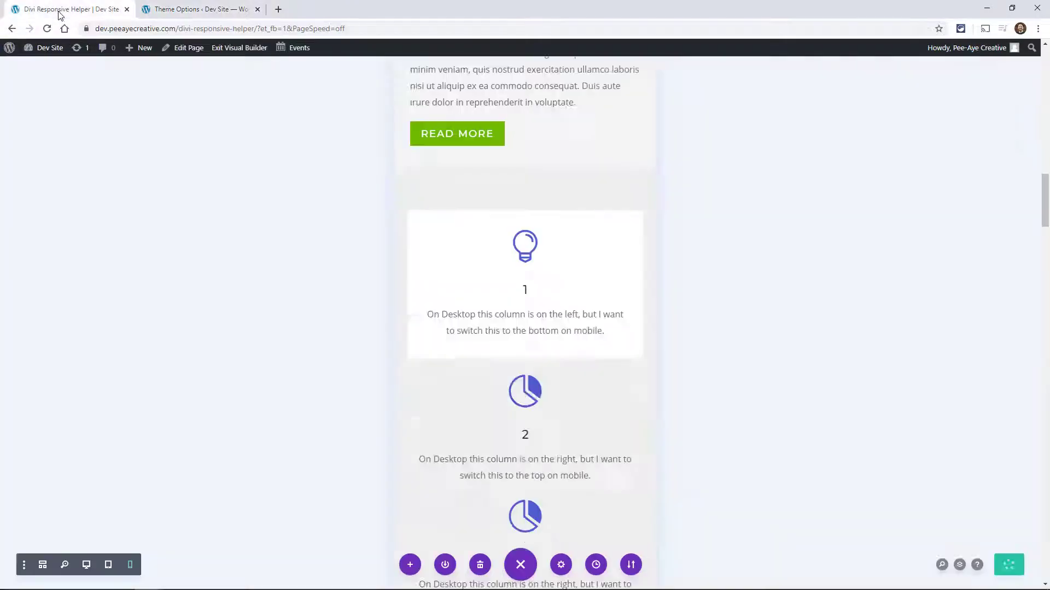
{"action": "scroll", "coordinate": [738, 339], "scroll_direction": "down", "scroll_amount": 1}
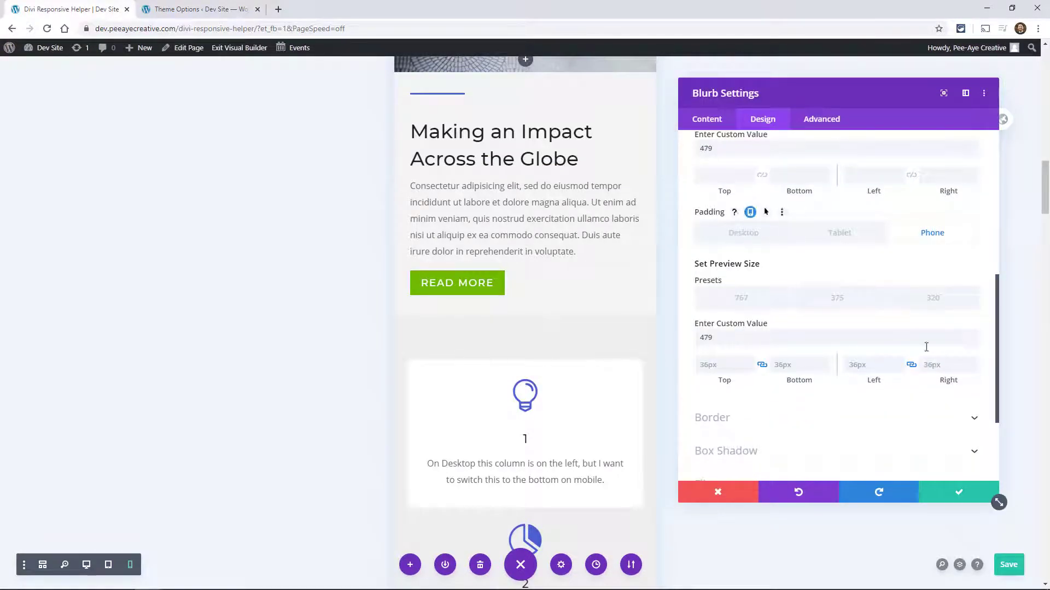
{"action": "left_click", "coordinate": [932, 299]}
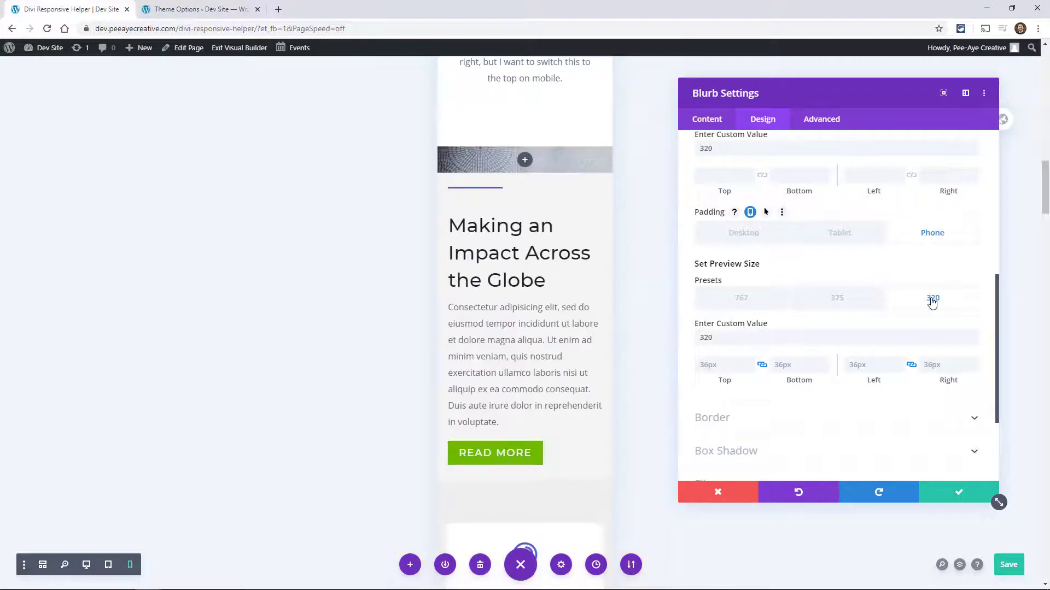
{"action": "scroll", "coordinate": [513, 368], "scroll_direction": "down", "scroll_amount": 5}
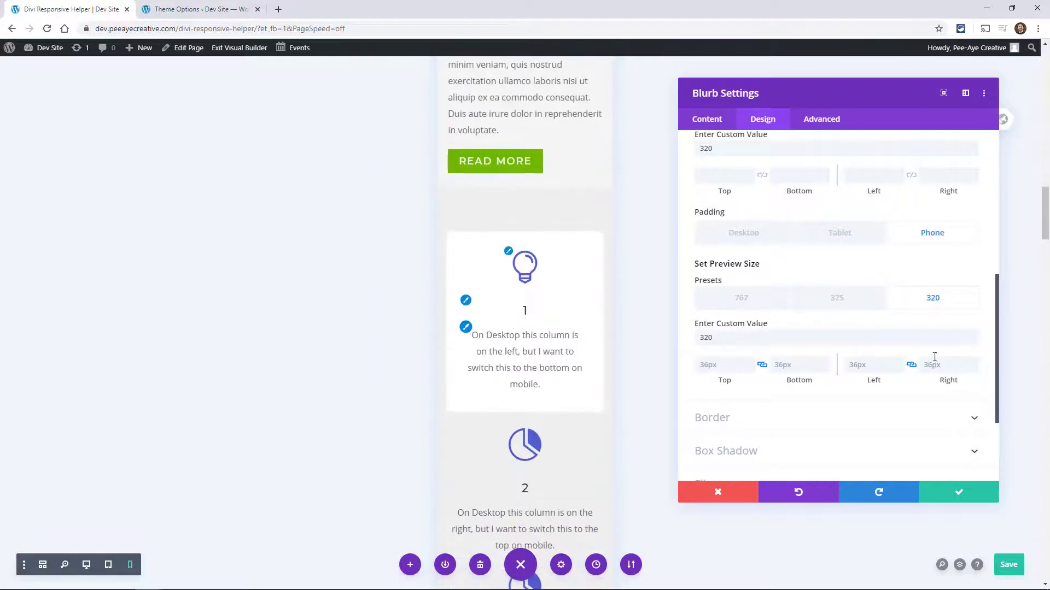
{"action": "left_click", "coordinate": [969, 336]}
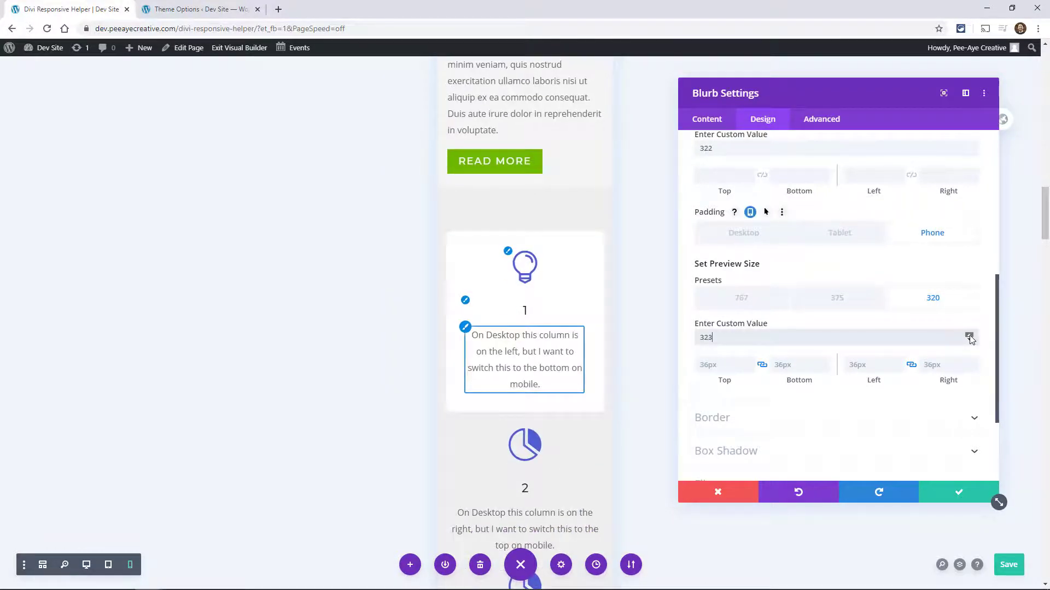
{"action": "left_click", "coordinate": [969, 337]}
{"action": "left_click", "coordinate": [970, 336]}
{"action": "left_click", "coordinate": [969, 336]}
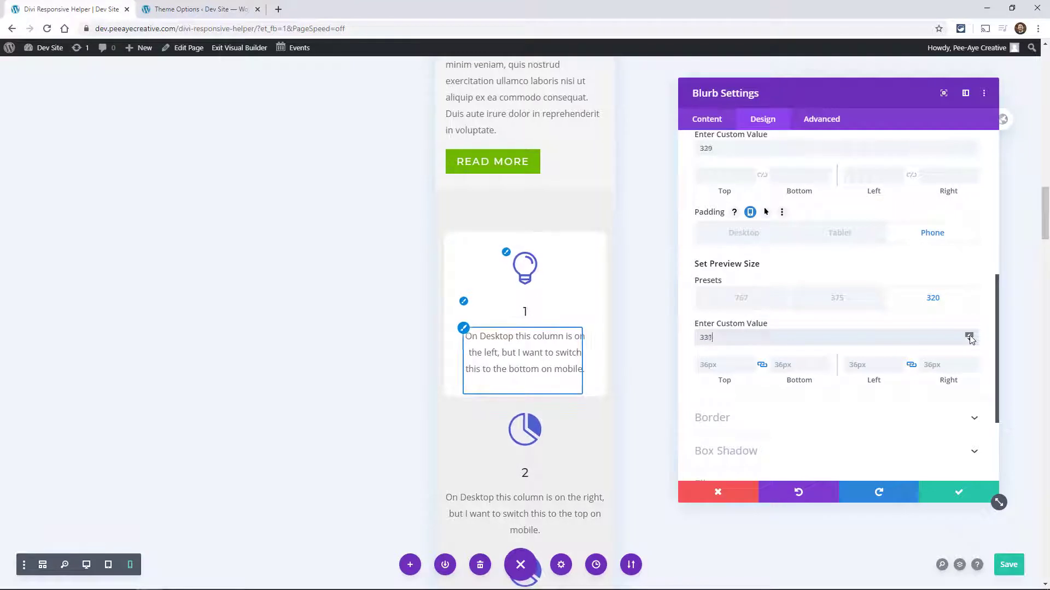
{"action": "left_click", "coordinate": [842, 304]}
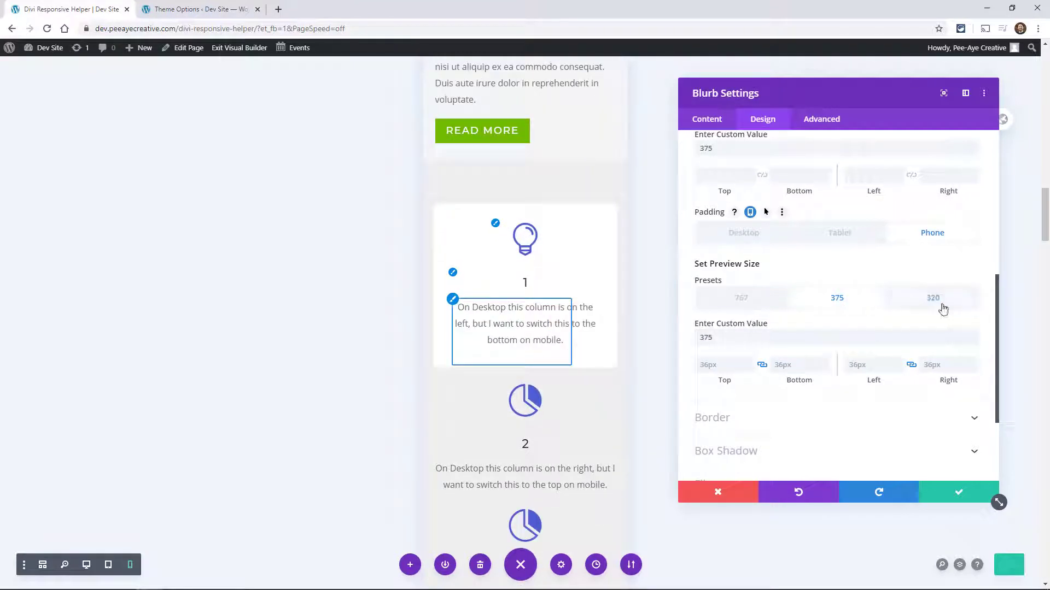
{"action": "left_click", "coordinate": [938, 302]}
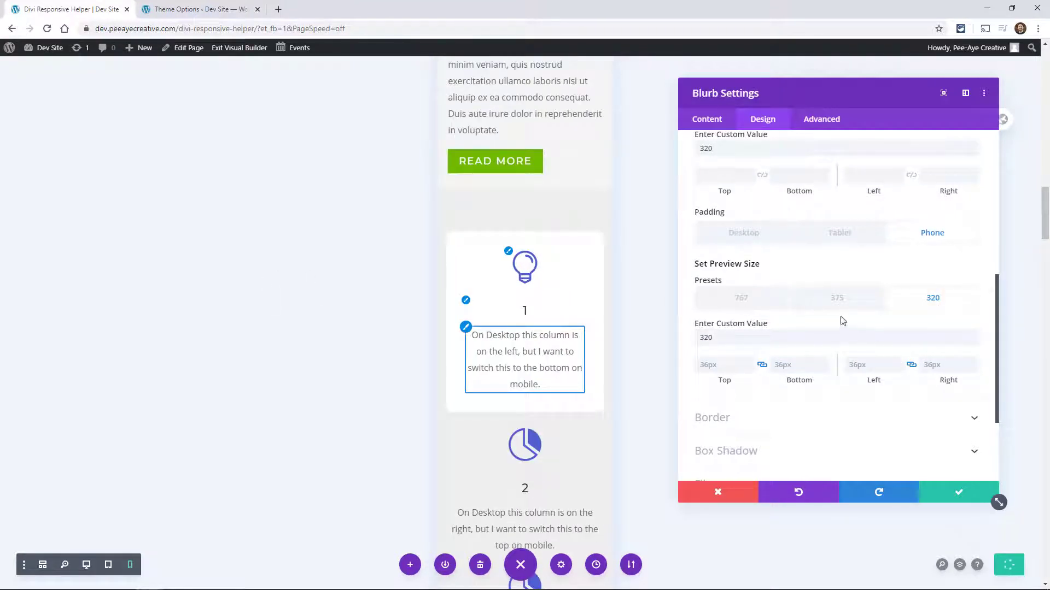
{"action": "left_click", "coordinate": [839, 302]}
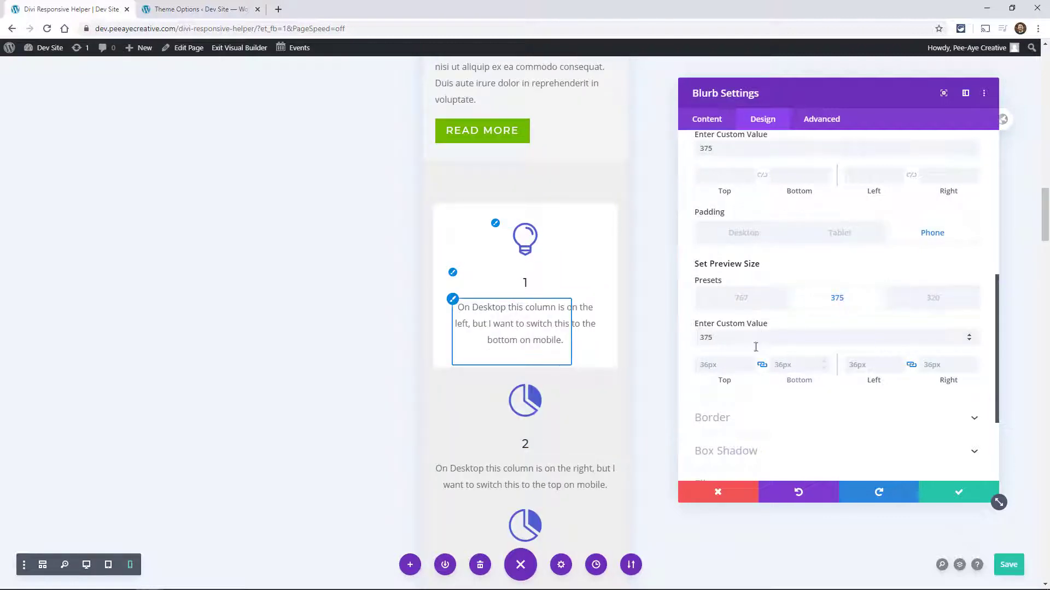
{"action": "left_click", "coordinate": [731, 339]}
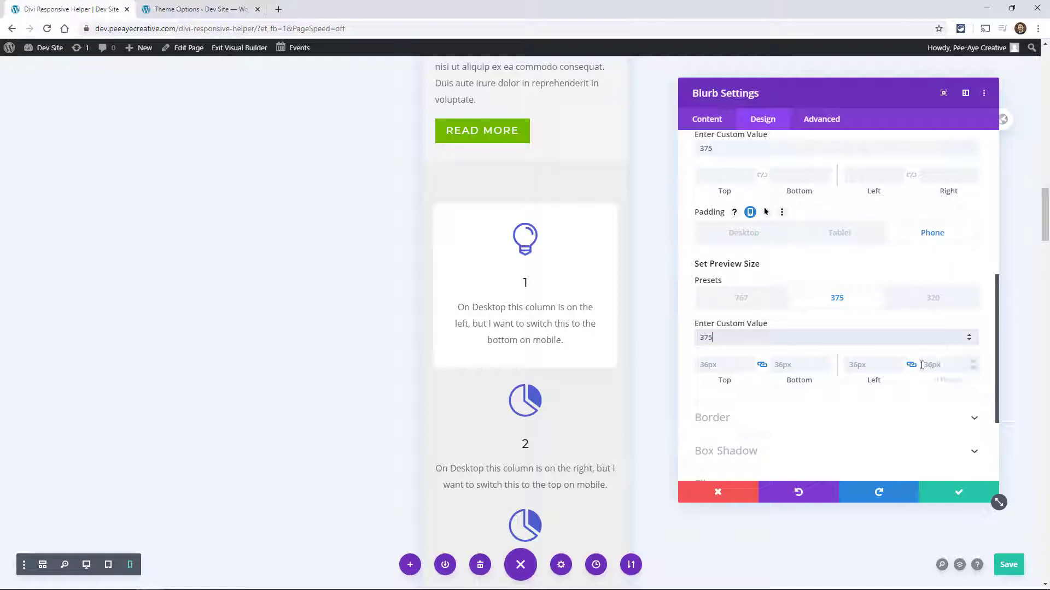
Step: Select the blurb's Left padding field to view Desktop padding at the 2500 preview width
{"action": "left_click", "coordinate": [868, 366]}
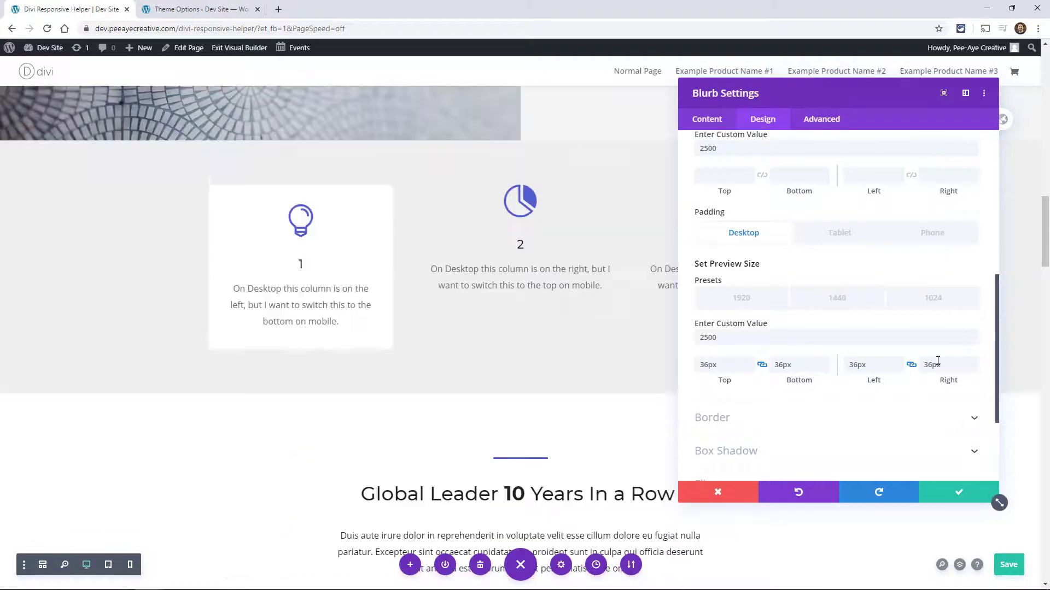
Step: Toggle the image's Show Space Below The Image off and on twice, leaving it on
{"action": "left_click", "coordinate": [751, 498]}
{"action": "left_click", "coordinate": [540, 293]}
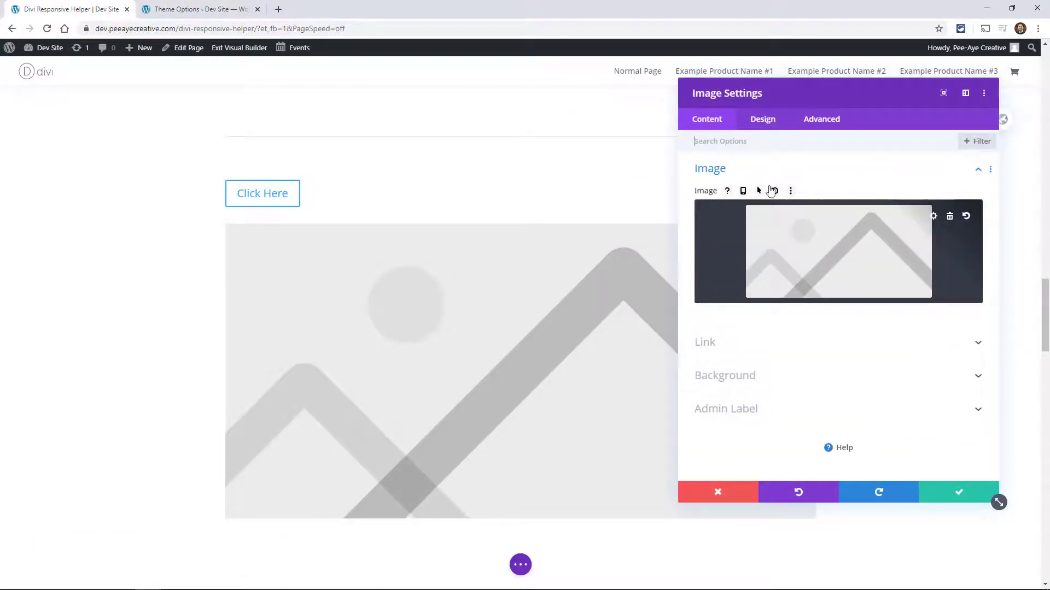
{"action": "left_click", "coordinate": [762, 121]}
{"action": "left_click", "coordinate": [721, 237]}
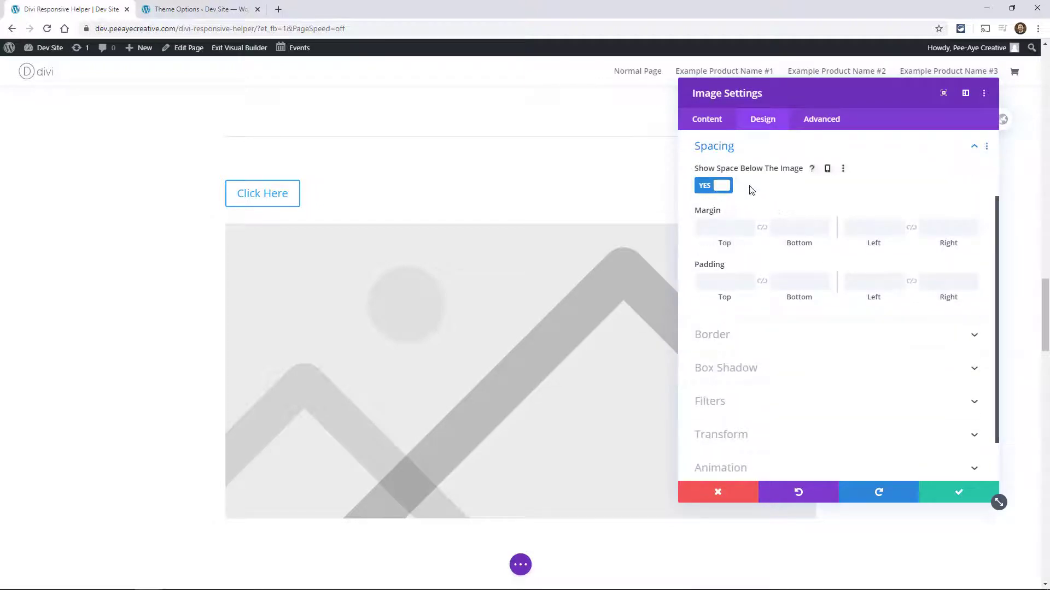
{"action": "left_click", "coordinate": [828, 169]}
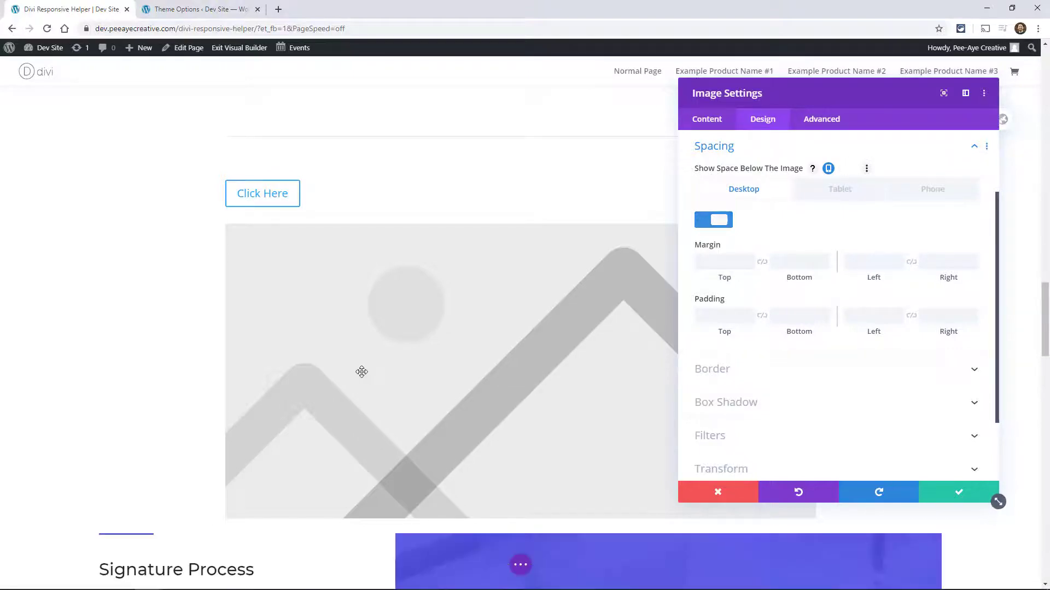
{"action": "left_click", "coordinate": [716, 220]}
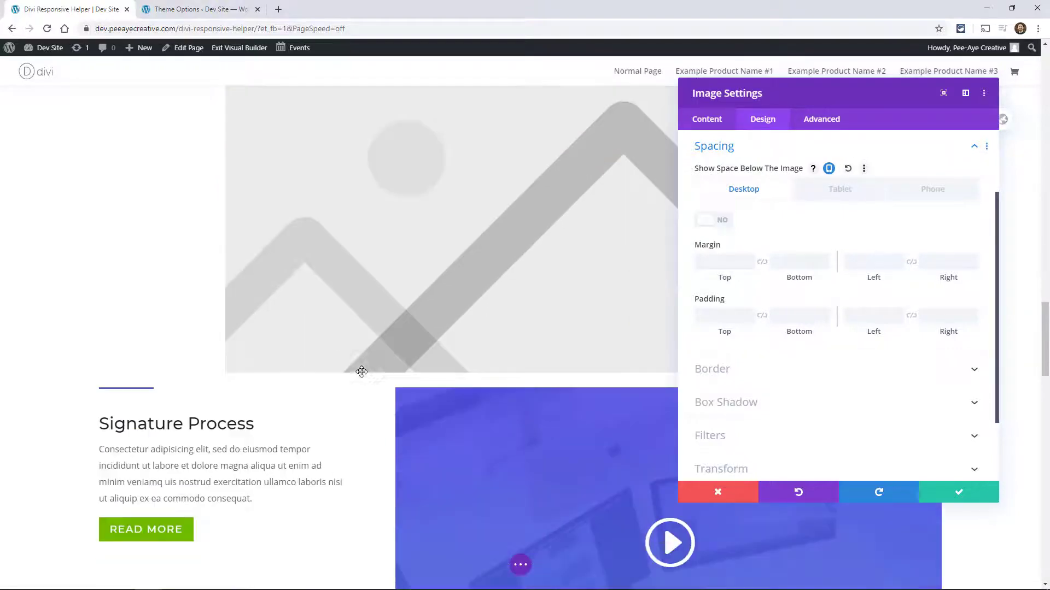
{"action": "left_click", "coordinate": [716, 221]}
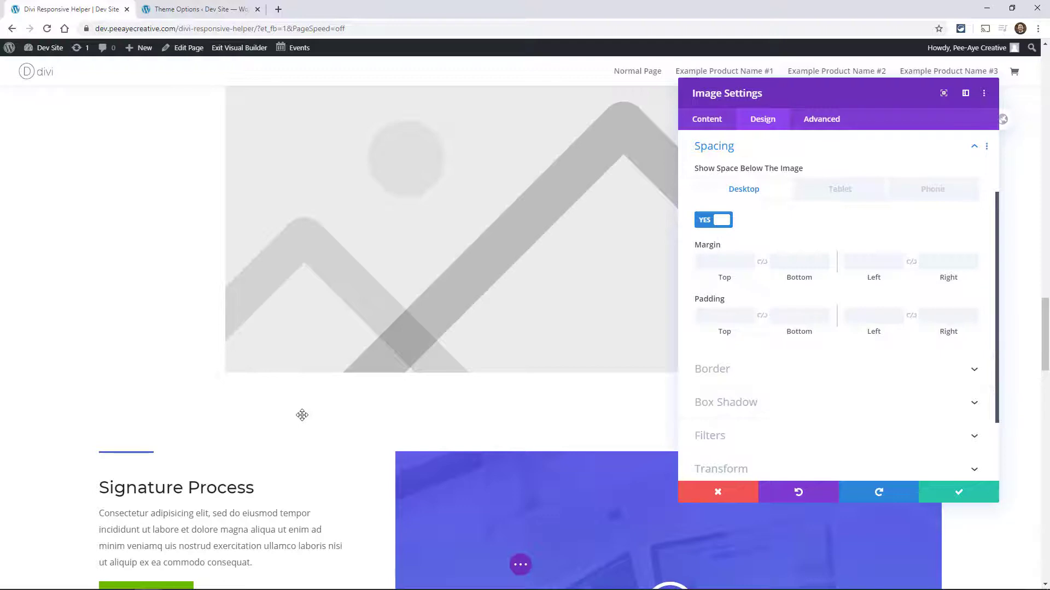
{"action": "scroll", "coordinate": [295, 424], "scroll_direction": "up", "scroll_amount": 1}
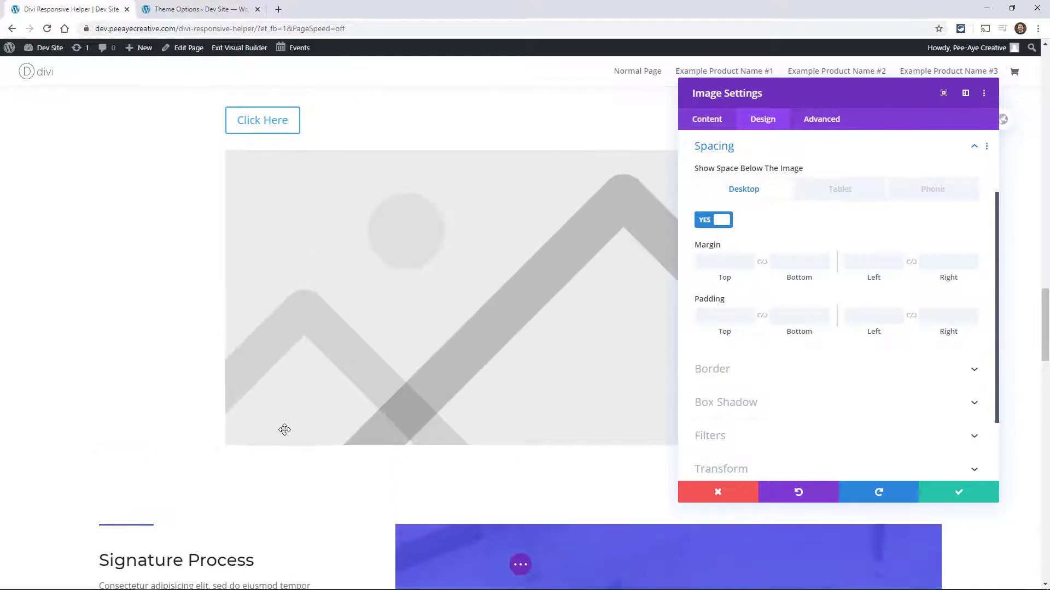
{"action": "left_click", "coordinate": [714, 220]}
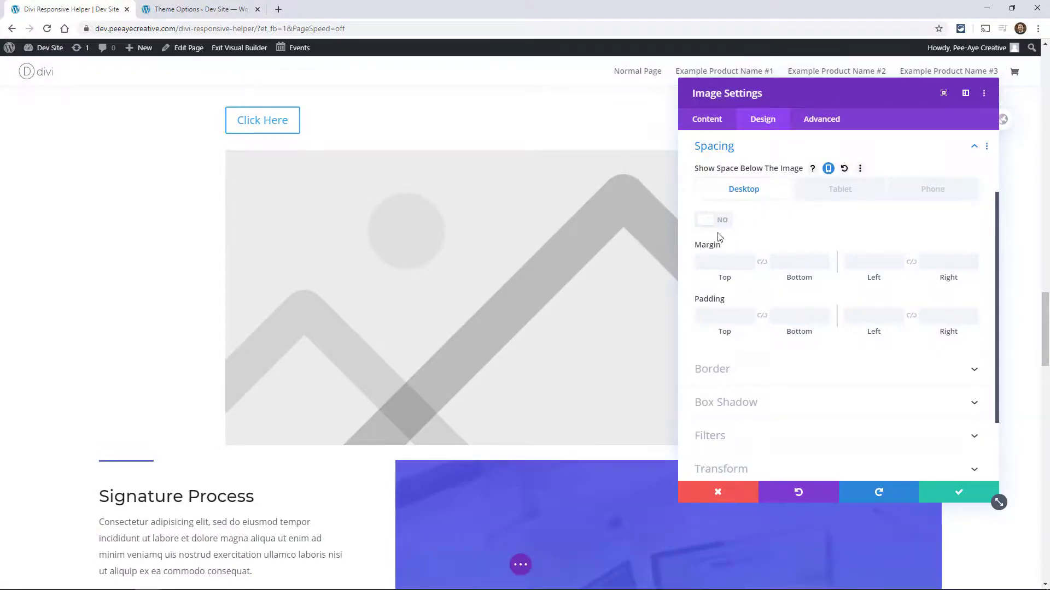
{"action": "left_click", "coordinate": [712, 222]}
{"action": "left_click", "coordinate": [560, 323]}
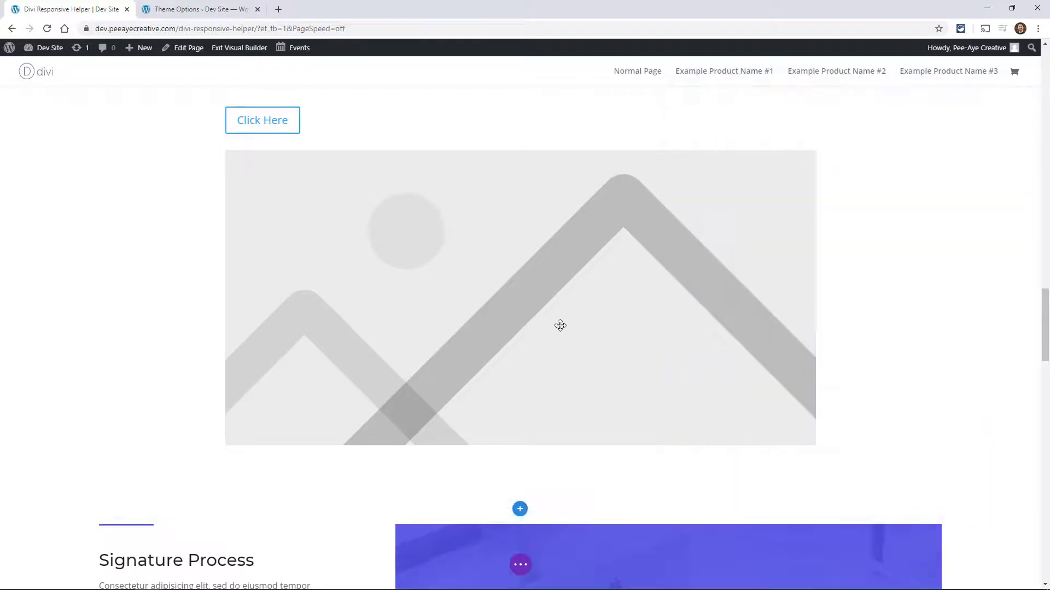
Step: Scroll up to the 'Making an Impact Across the Globe' module and open Call To Action Settings
{"action": "scroll", "coordinate": [558, 324], "scroll_direction": "up", "scroll_amount": 1}
{"action": "scroll", "coordinate": [558, 323], "scroll_direction": "up", "scroll_amount": 12}
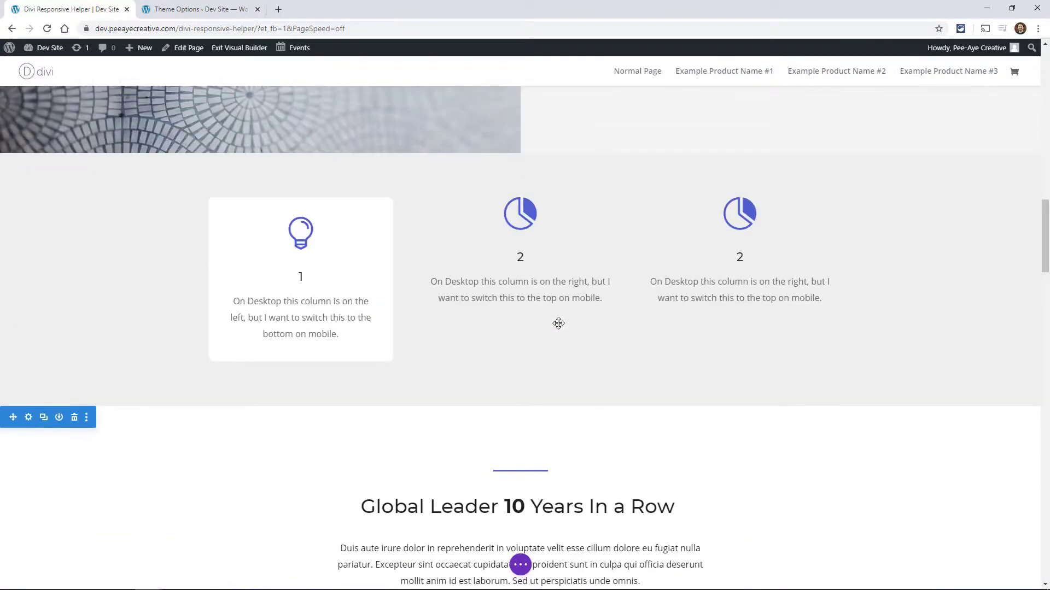
{"action": "scroll", "coordinate": [558, 323], "scroll_direction": "up", "scroll_amount": 4}
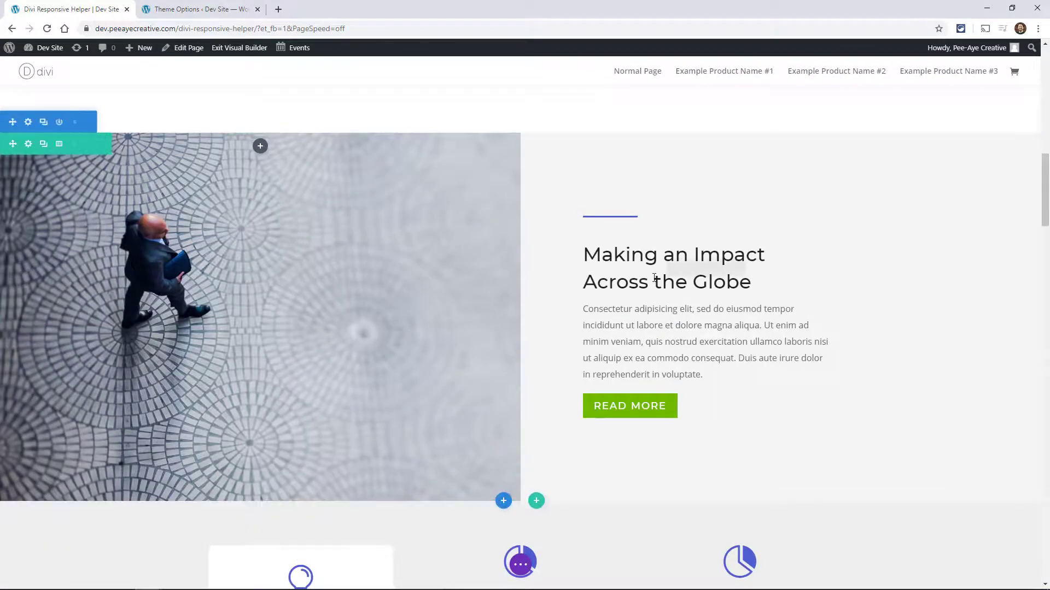
{"action": "scroll", "coordinate": [654, 277], "scroll_direction": "up", "scroll_amount": 8}
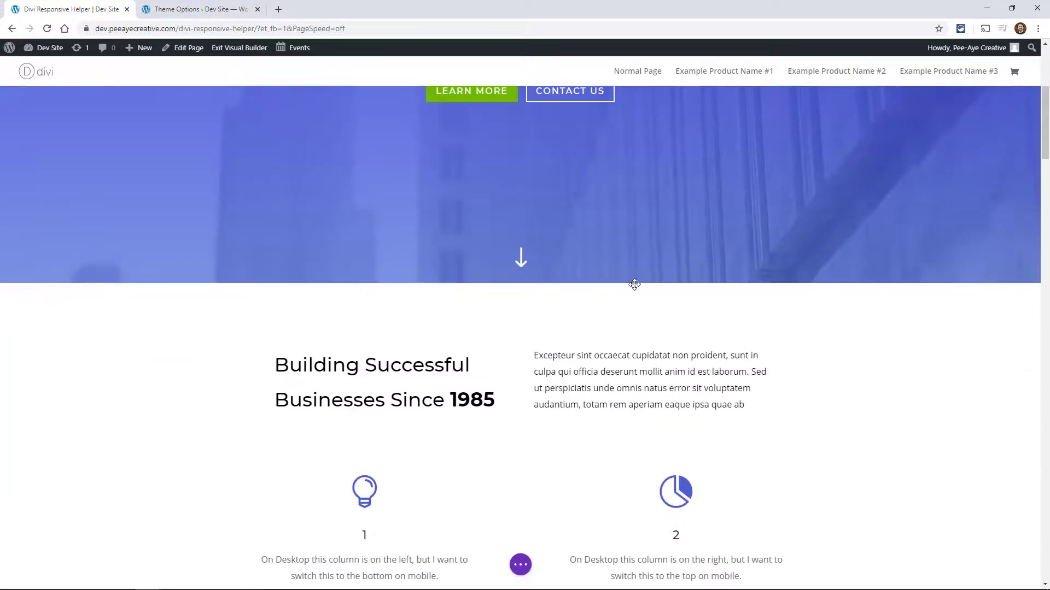
{"action": "scroll", "coordinate": [543, 300], "scroll_direction": "up", "scroll_amount": 1}
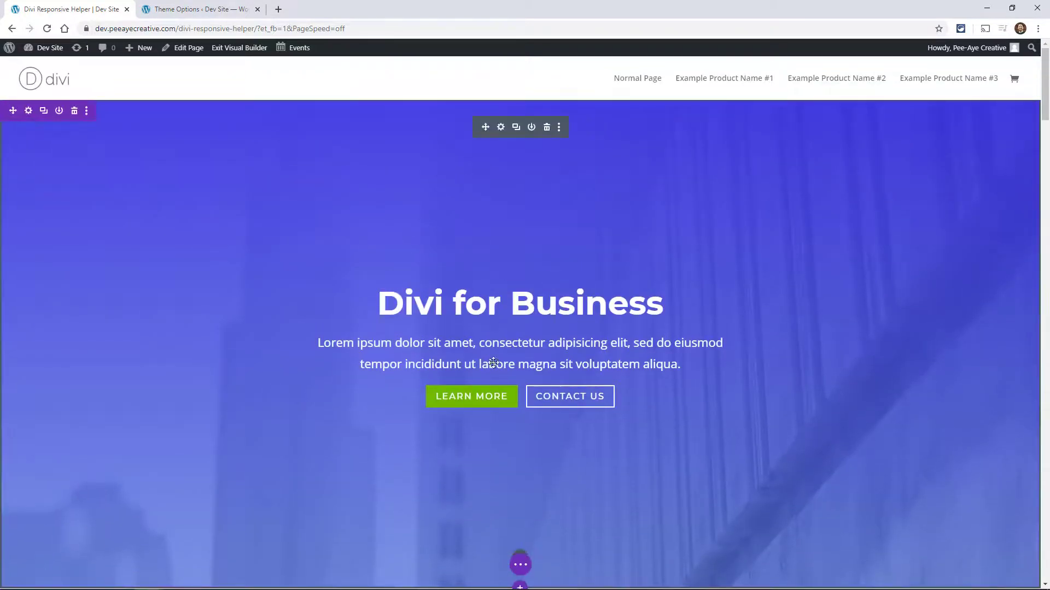
{"action": "scroll", "coordinate": [586, 375], "scroll_direction": "down", "scroll_amount": 18}
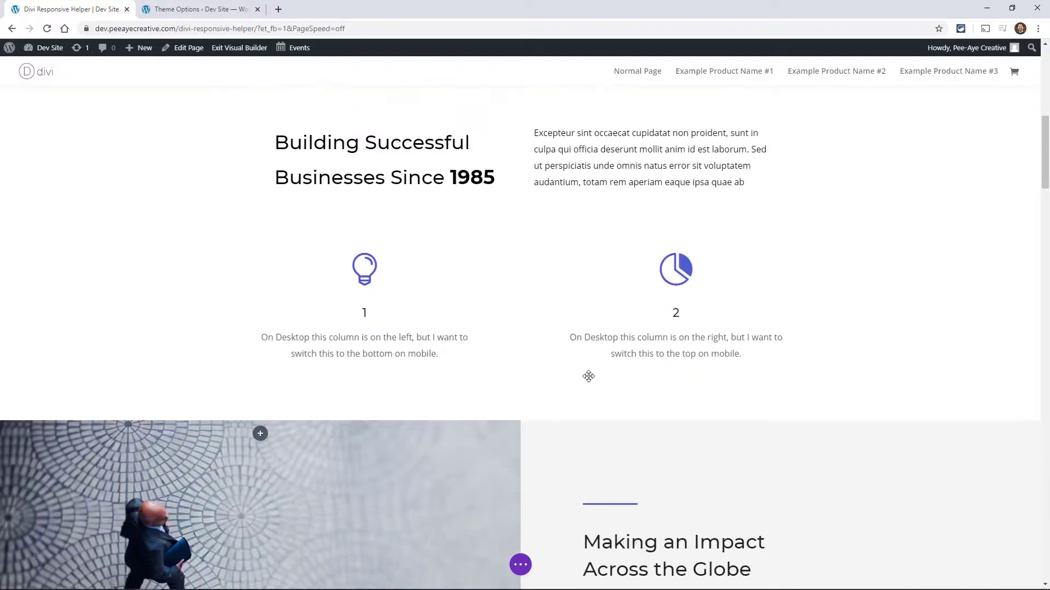
{"action": "scroll", "coordinate": [595, 319], "scroll_direction": "up", "scroll_amount": 4}
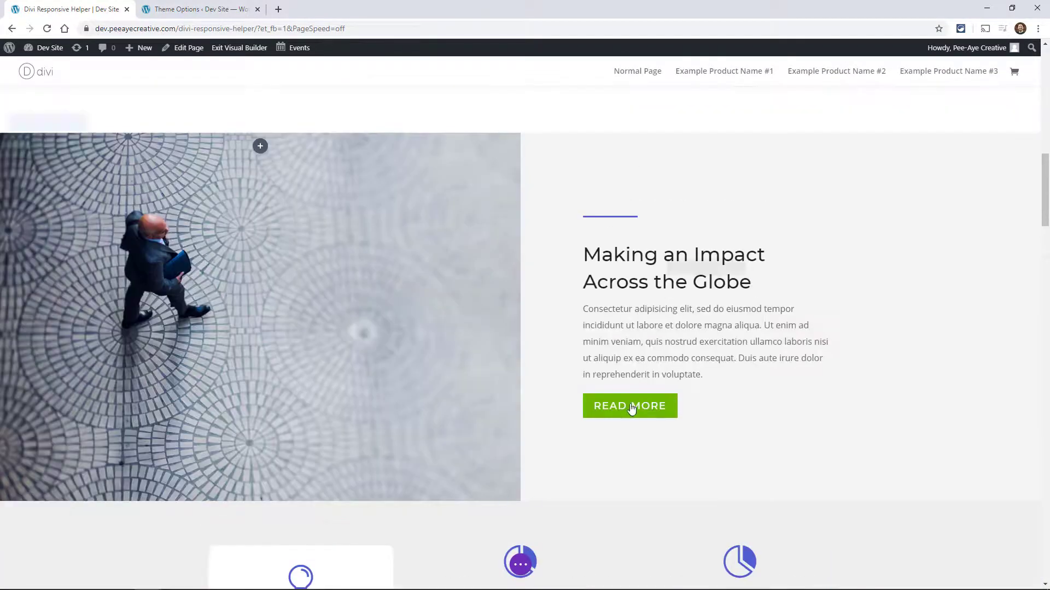
{"action": "left_click", "coordinate": [686, 268]}
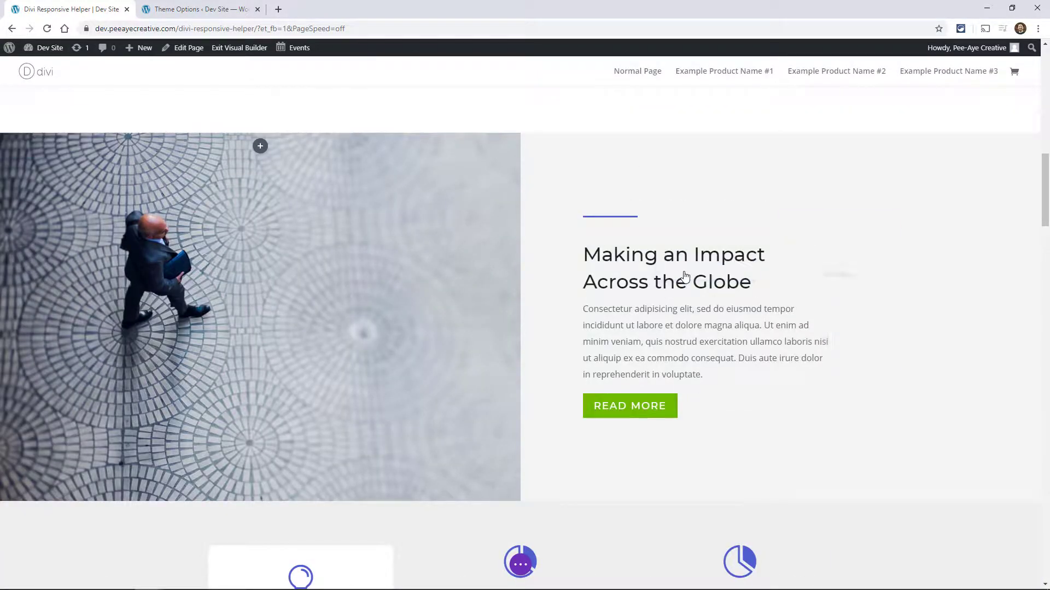
Step: Expand the call-to-action's Button design options, keep Use Custom Styles For Button on, and reach Button Padding
{"action": "left_click", "coordinate": [758, 124]}
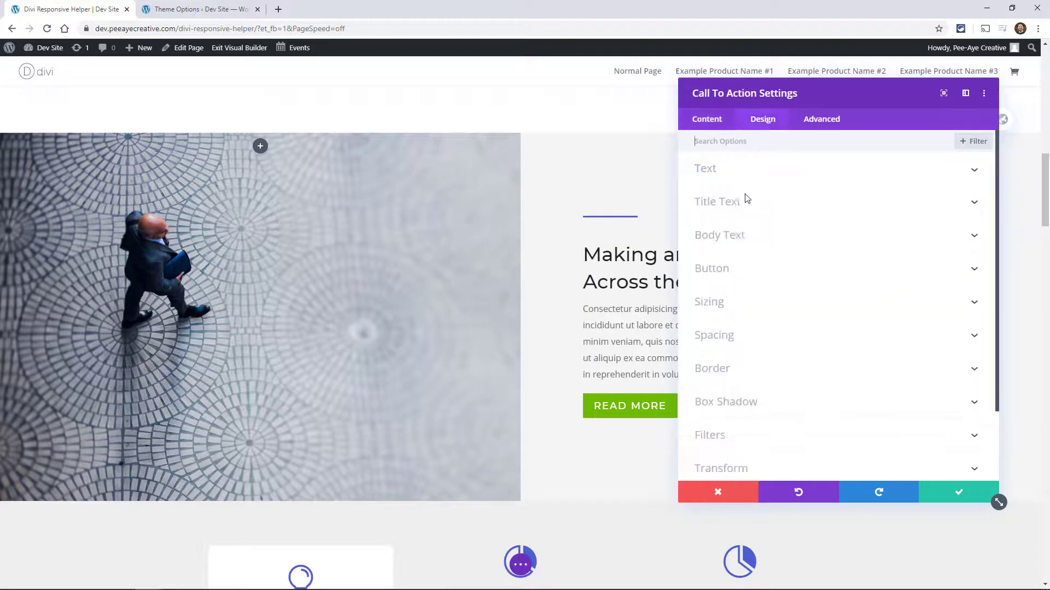
{"action": "left_click", "coordinate": [731, 292]}
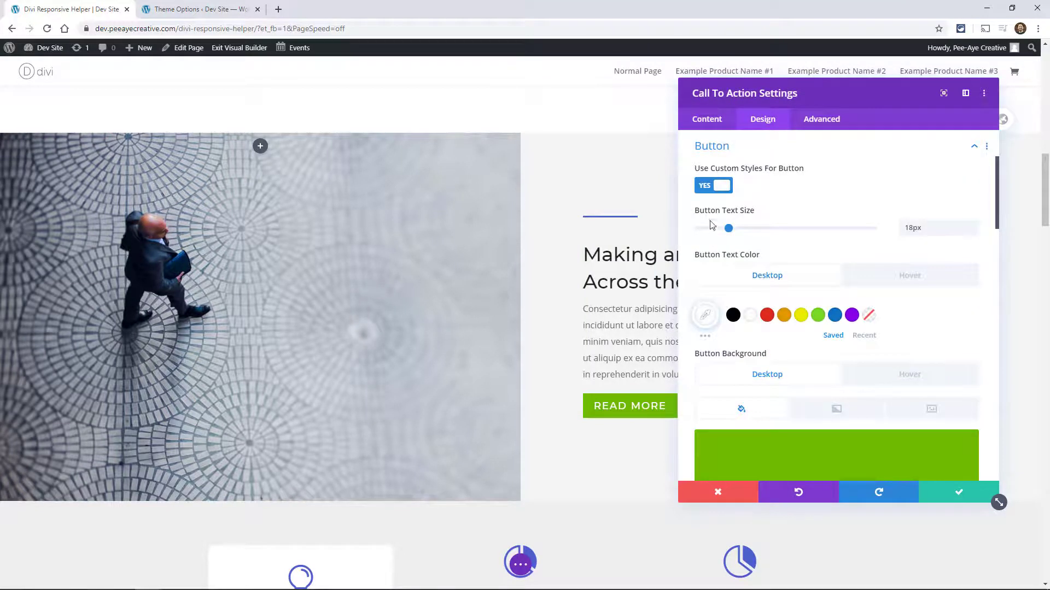
{"action": "left_click", "coordinate": [714, 186]}
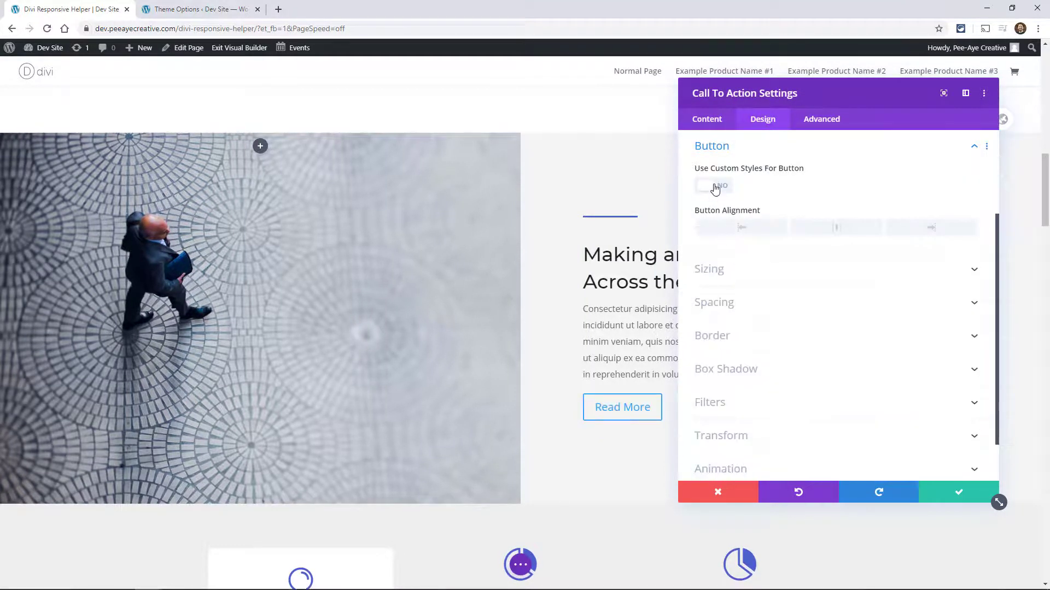
{"action": "left_click", "coordinate": [714, 187]}
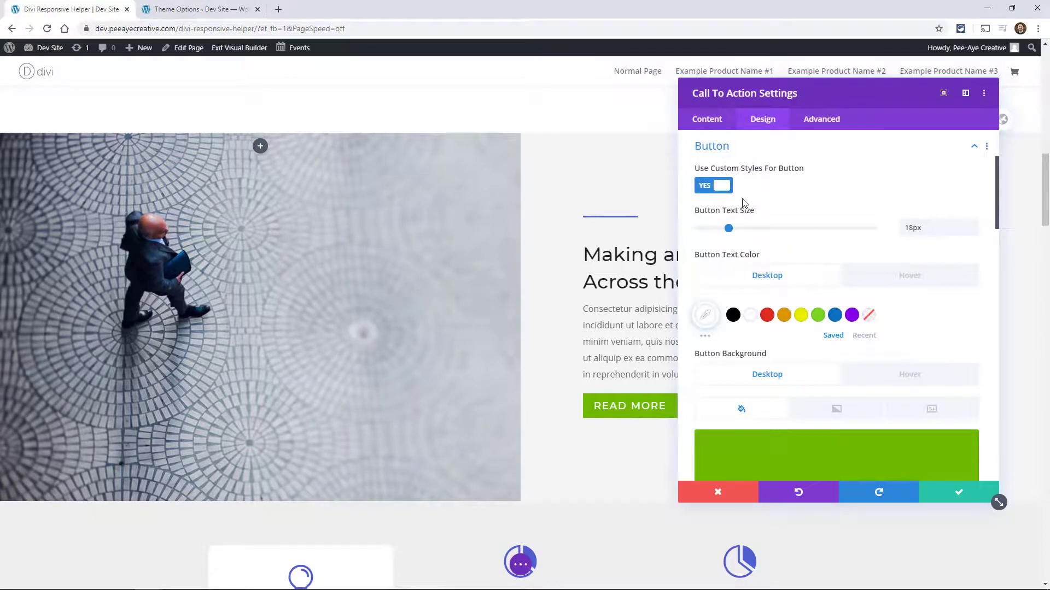
{"action": "scroll", "coordinate": [754, 296], "scroll_direction": "down", "scroll_amount": 10}
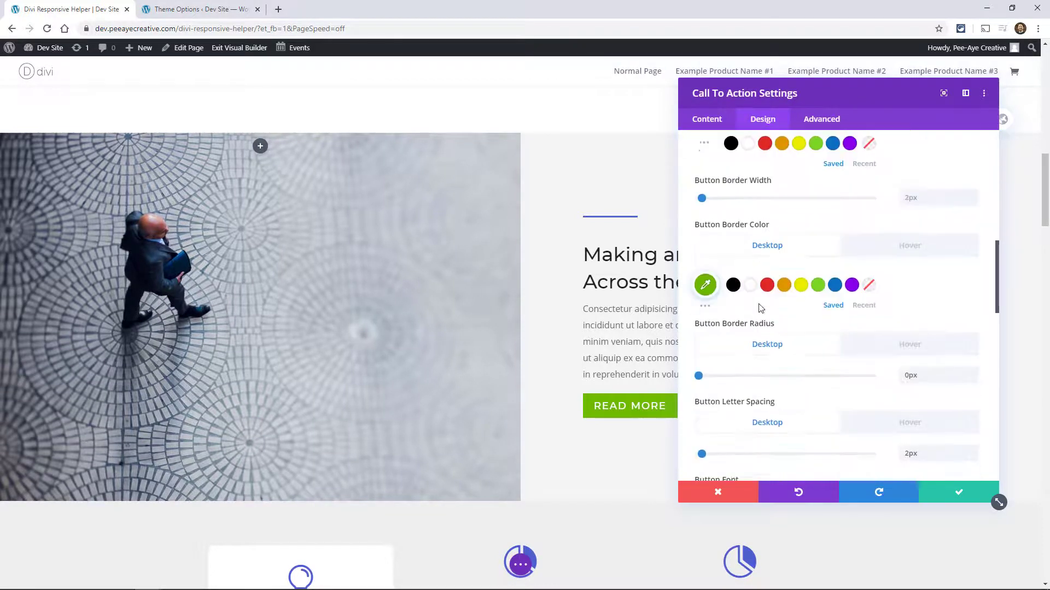
{"action": "scroll", "coordinate": [764, 328], "scroll_direction": "down", "scroll_amount": 4}
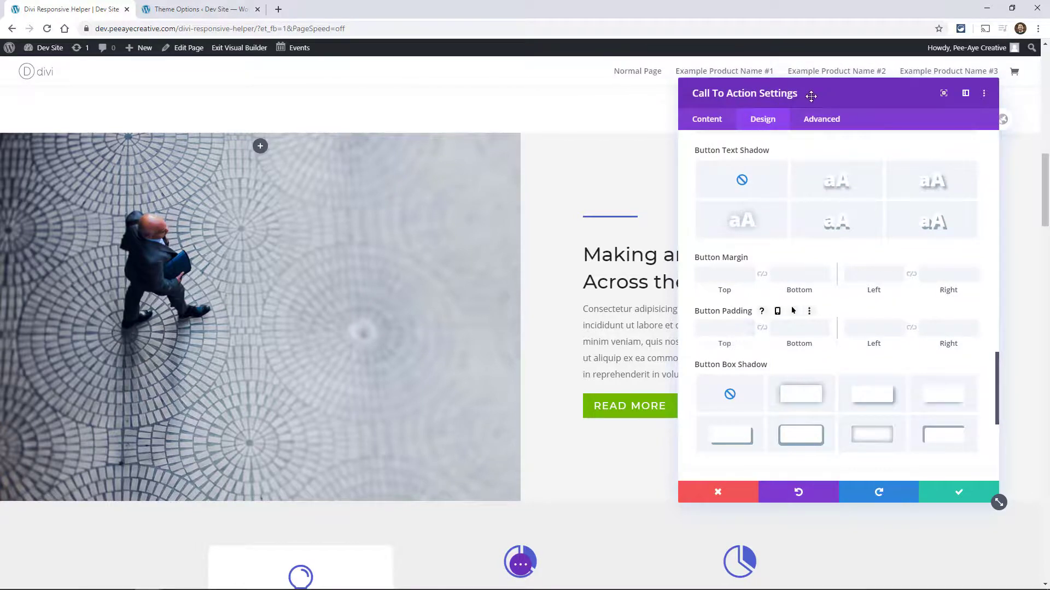
Step: Turn on per-device (Desktop, Tablet, Phone) Button Padding for the call-to-action and save the module settings
{"action": "left_click_drag", "start_coordinate": [810, 96], "coordinate": [333, 99]}
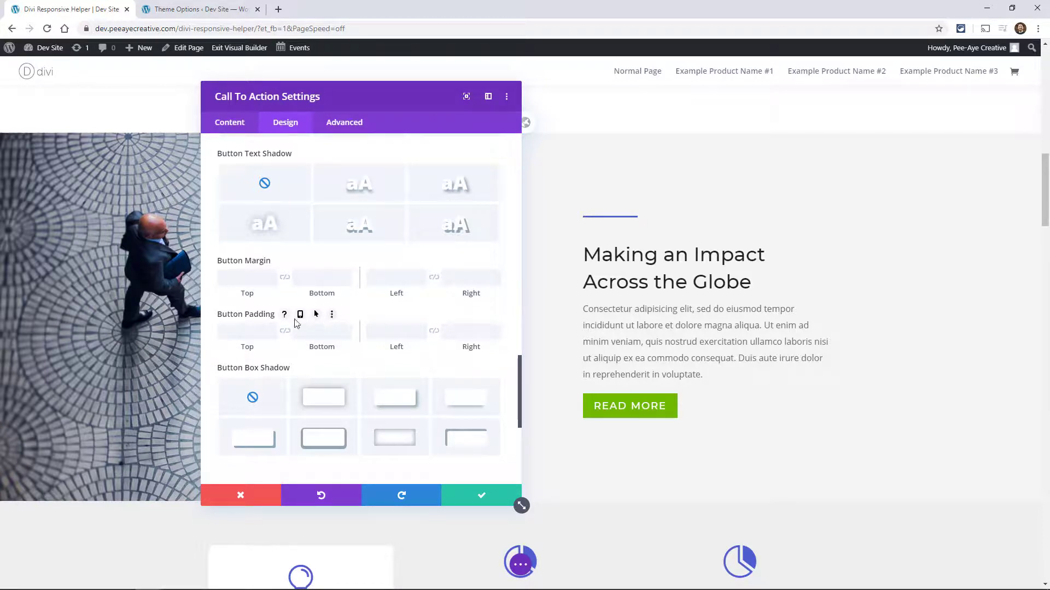
{"action": "left_click", "coordinate": [301, 316]}
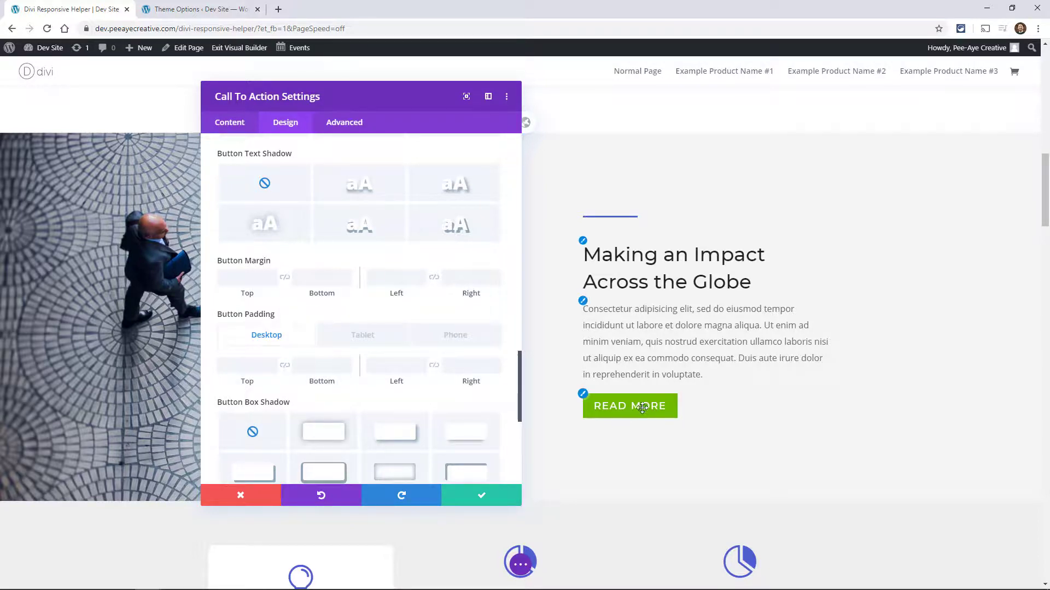
{"action": "left_click", "coordinate": [469, 494]}
{"action": "mouse_move", "coordinate": [702, 276]}
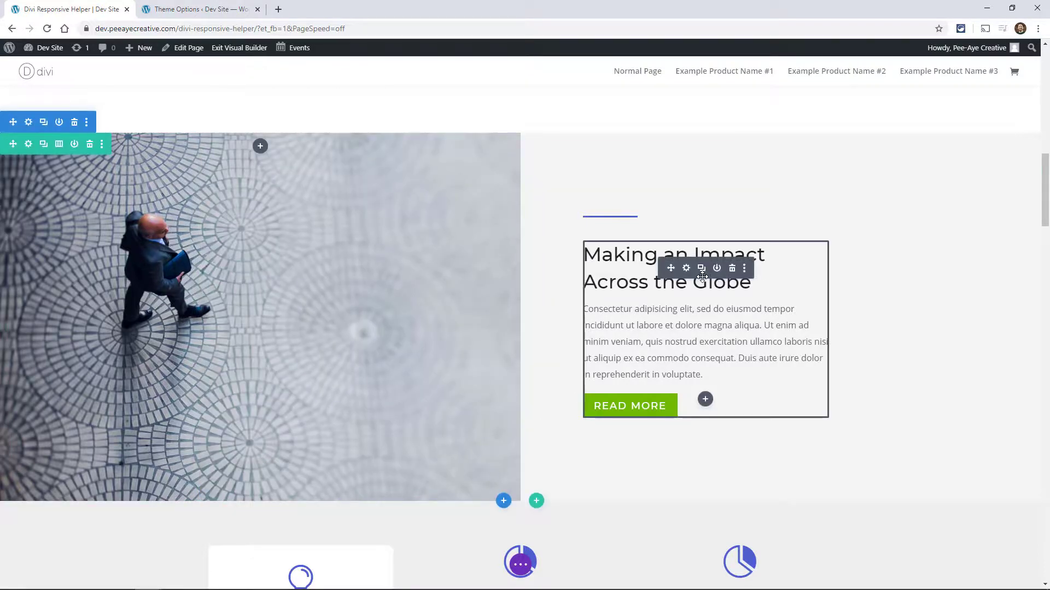